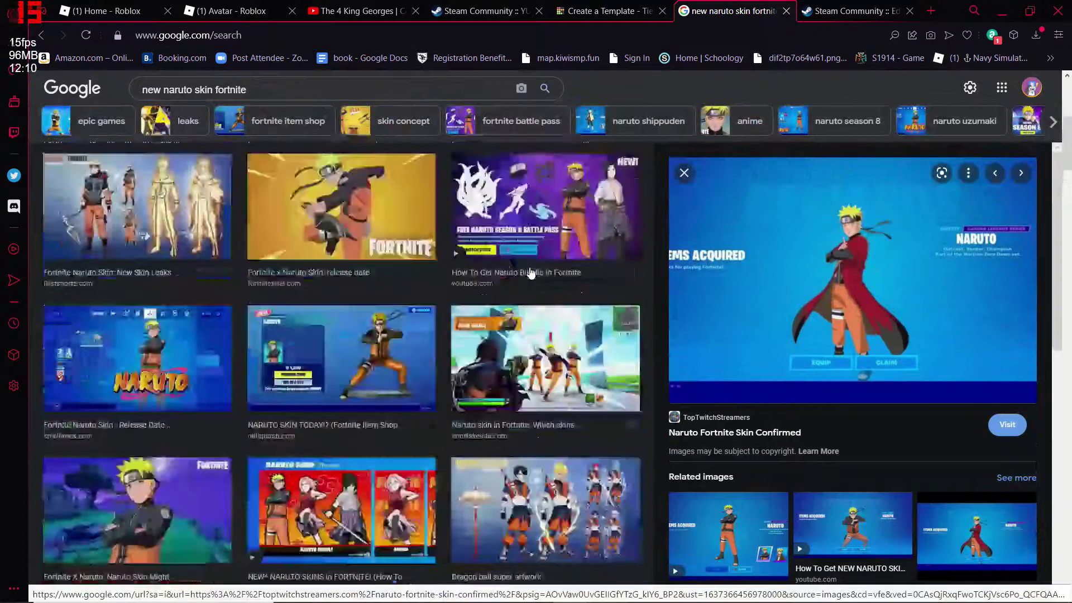
Look through the Naruto skin image results, and check the Locker in Fortnite
scroll(540, 219, down, 1)
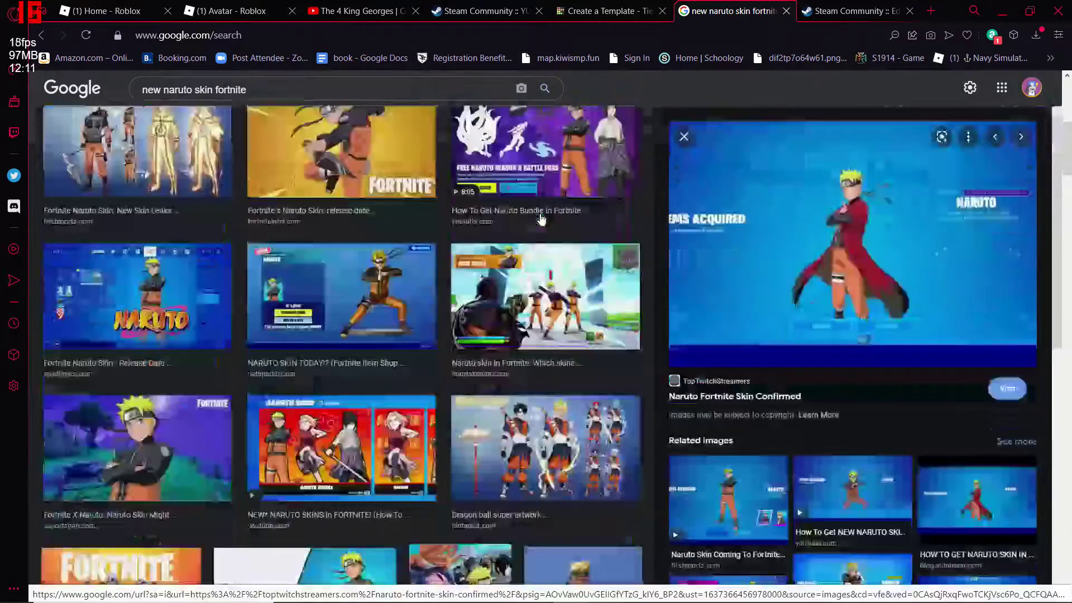
scroll(541, 219, down, 6)
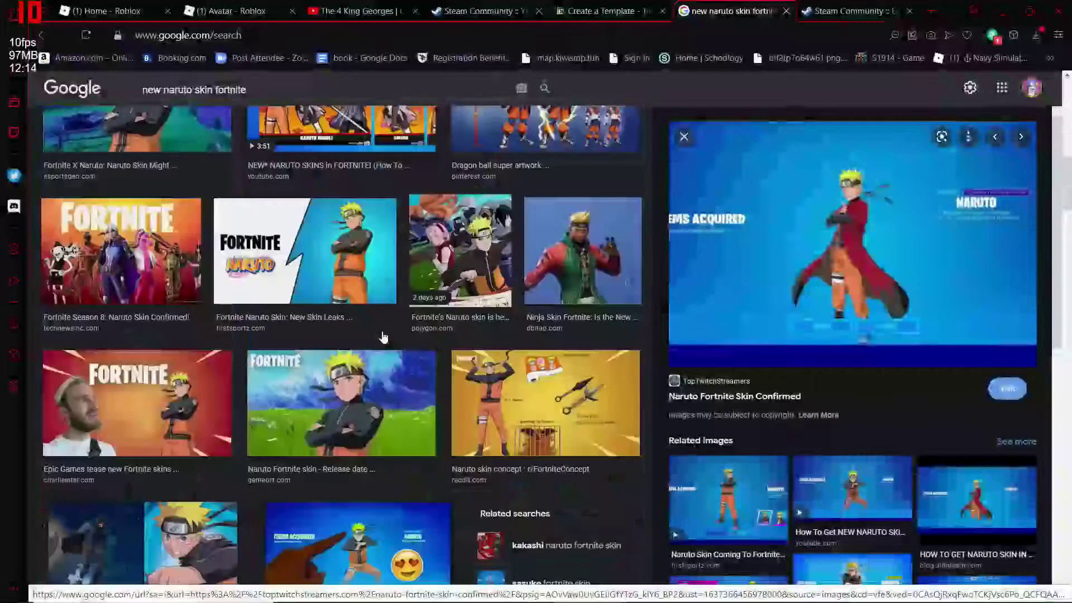
mouse_move(611, 589)
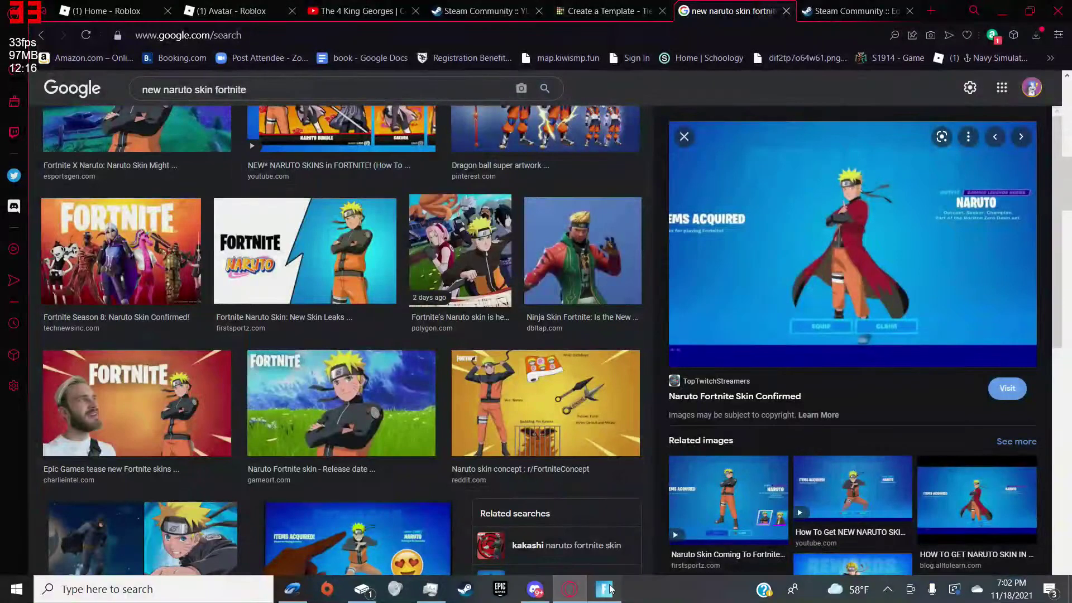
click(611, 589)
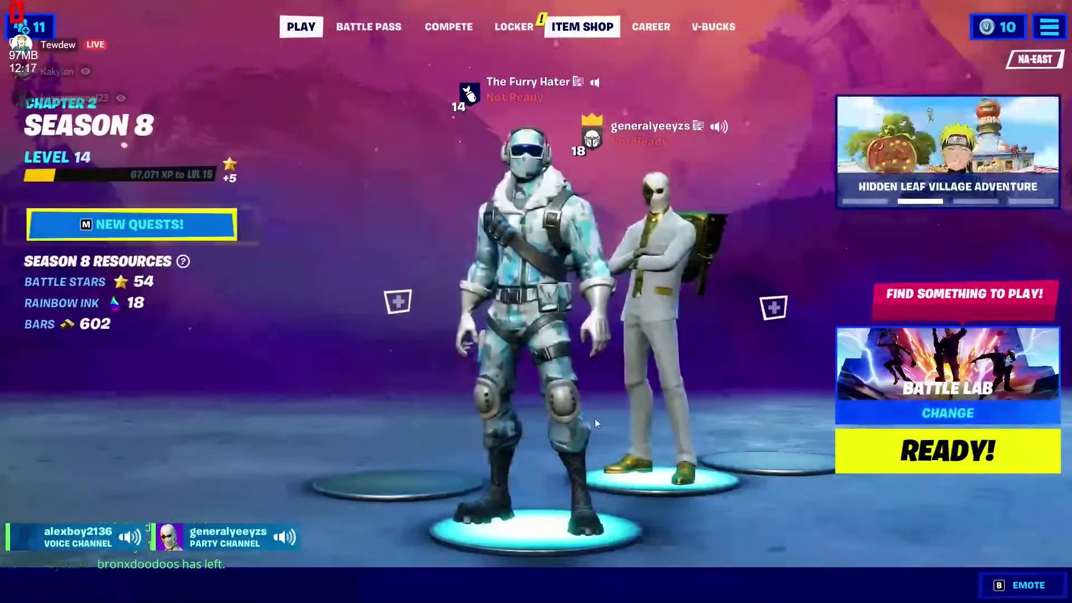
click(530, 31)
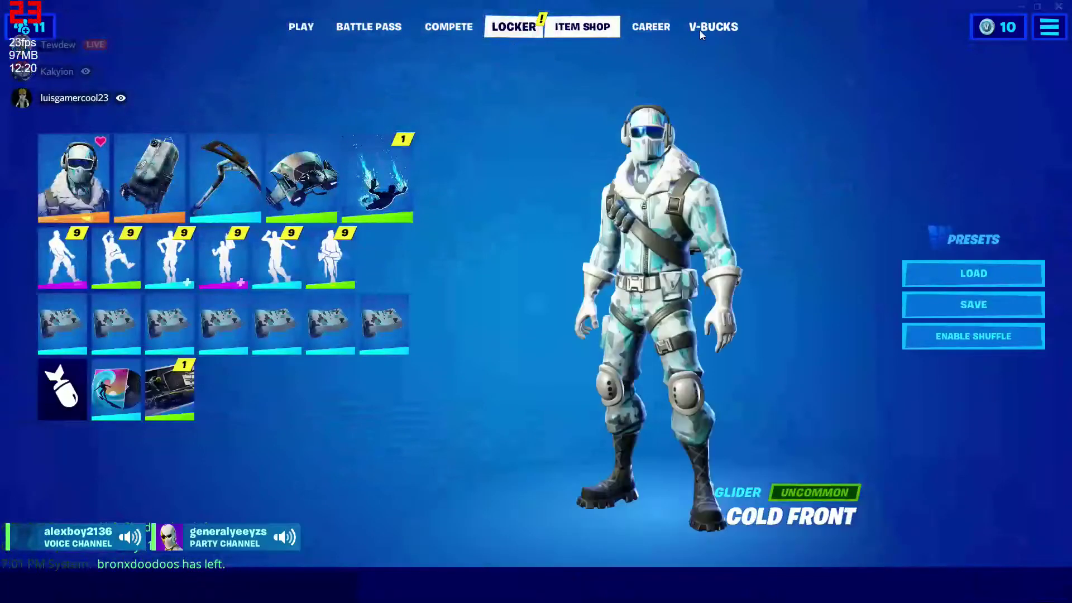
click(699, 30)
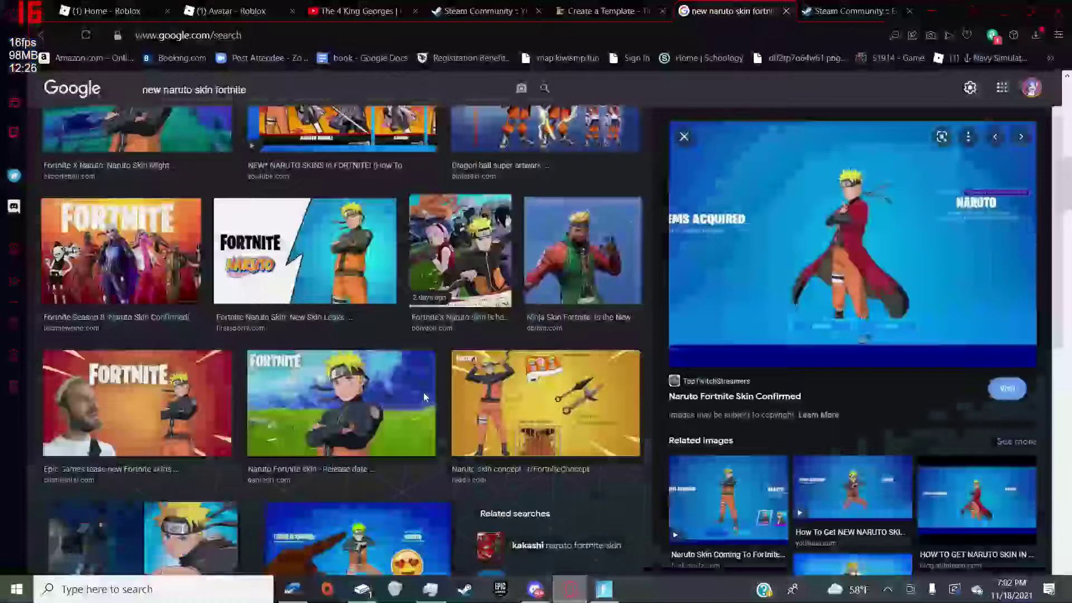
Open Snipping Tool and capture Naruto's face from the Naruto bundle thumbnail in the image results
key(super)
text(s)
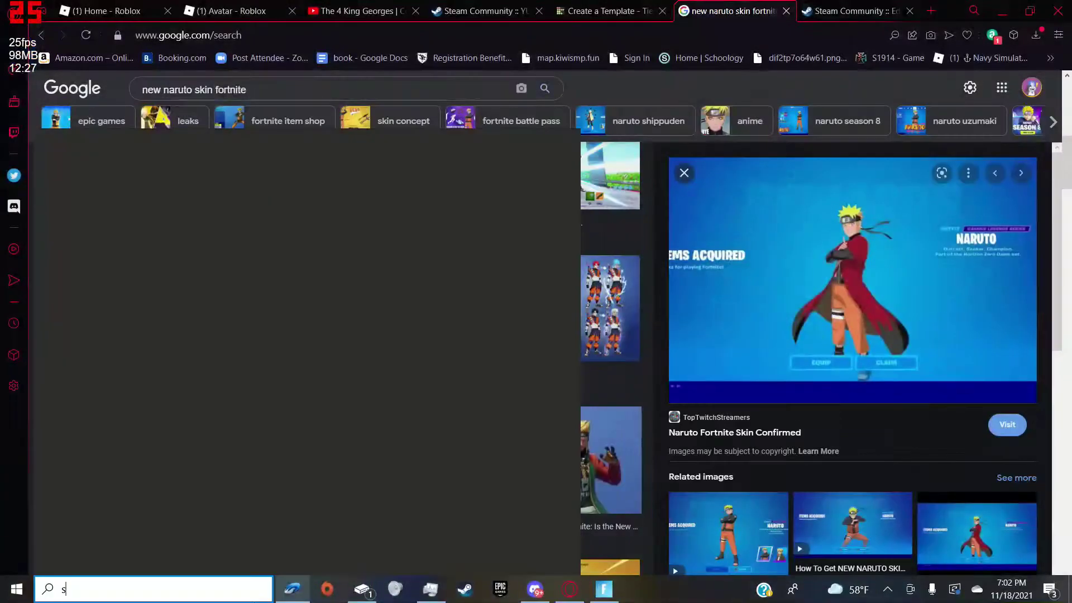
text(n)
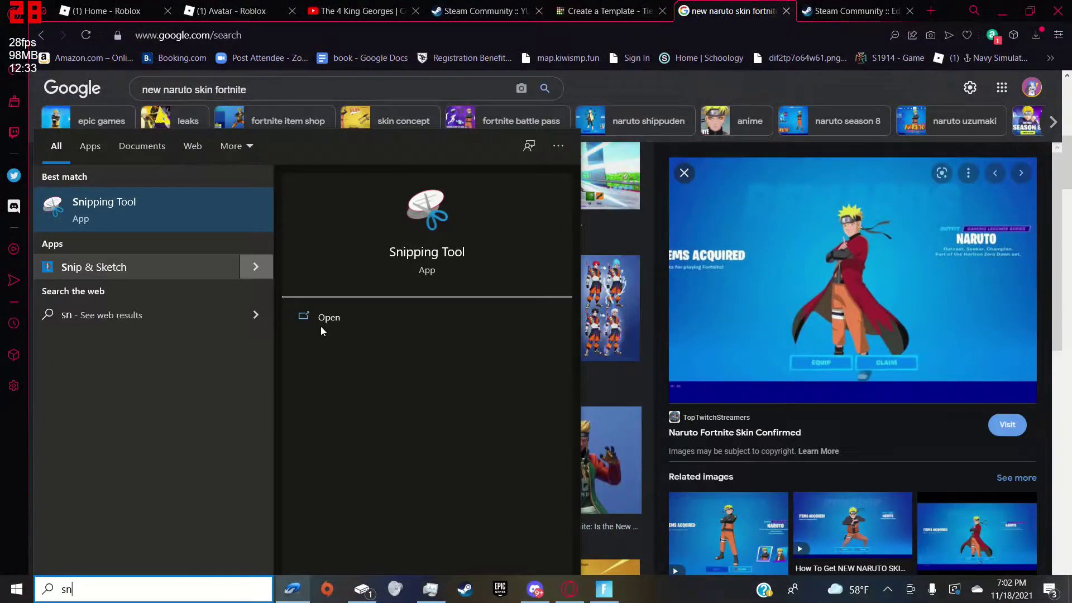
click(360, 312)
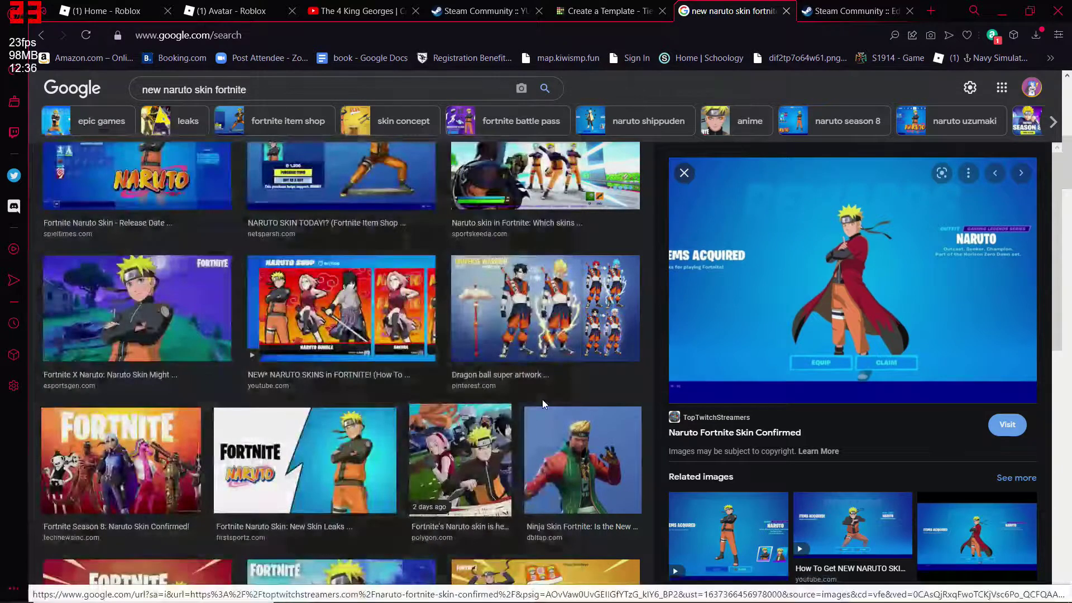
mouse_move(611, 597)
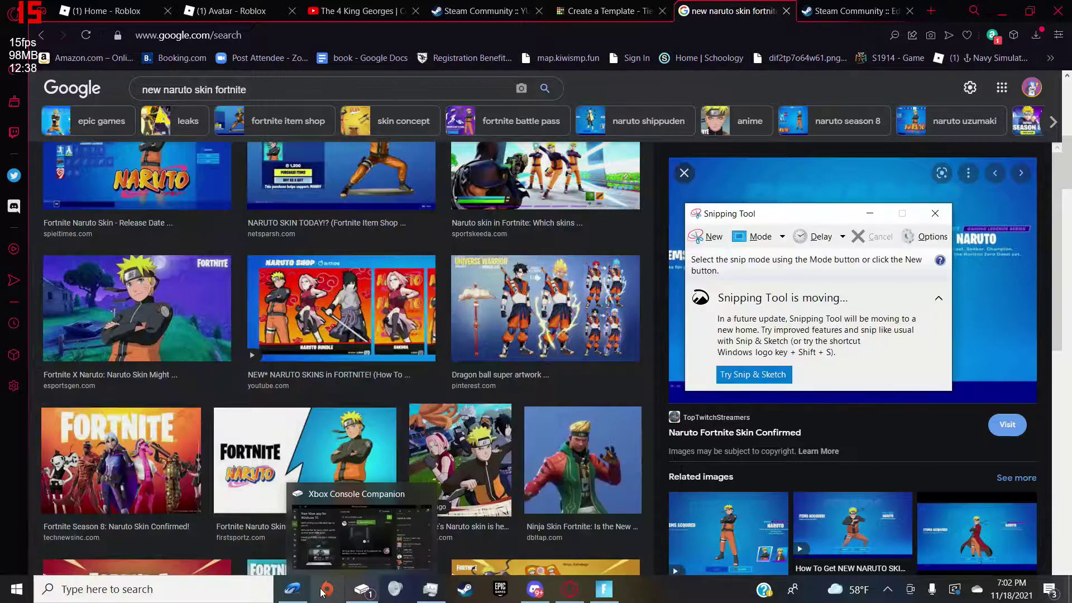
click(707, 236)
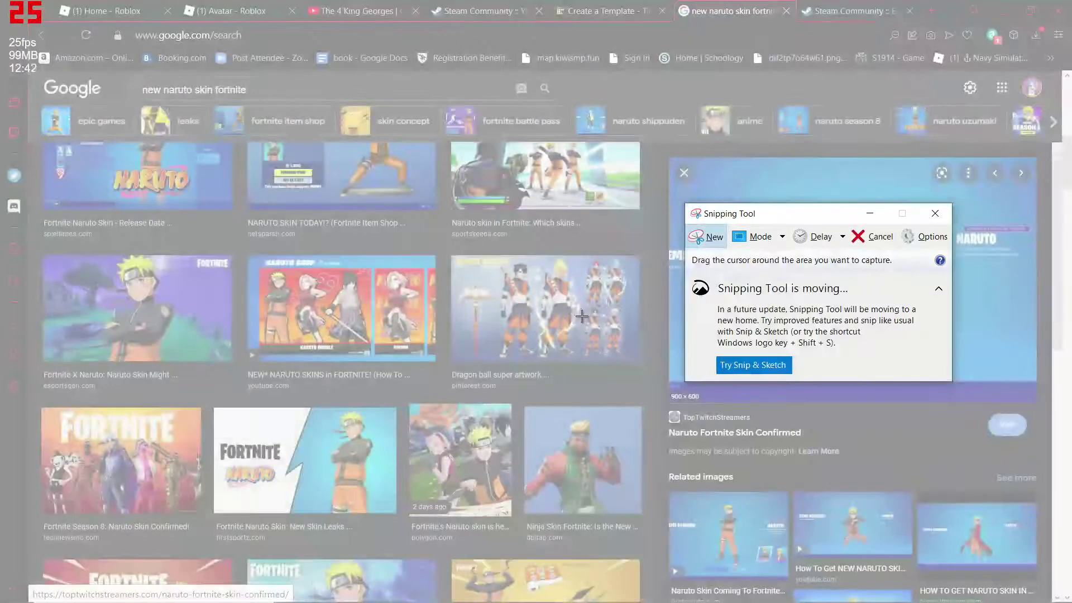
drag(257, 270, 298, 294)
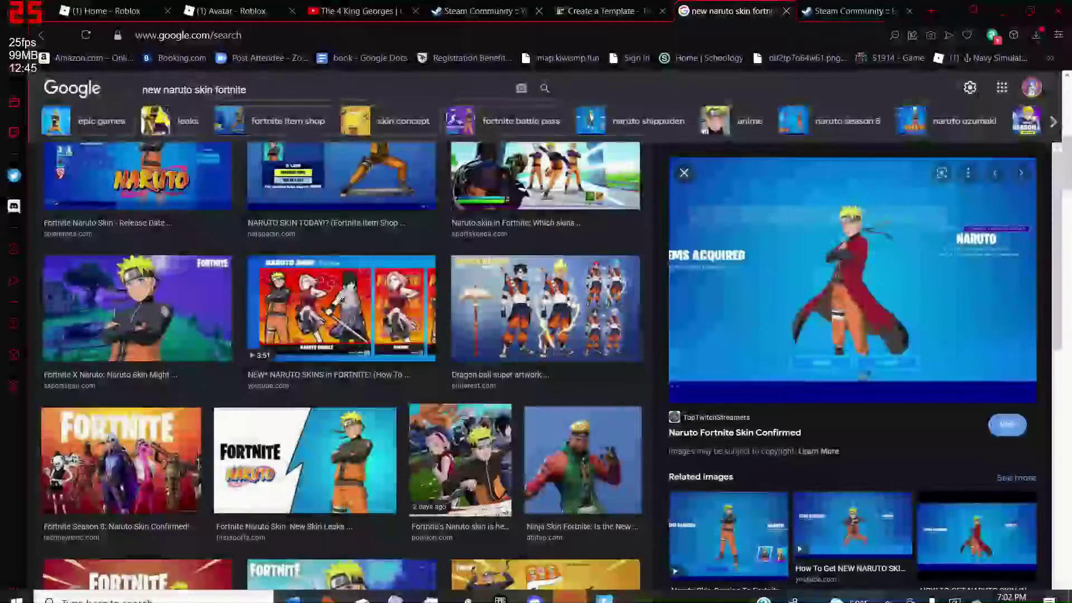
Save the Naruto snip as a PNG named cdhjbdfhdhg in the Pictures folder
click(200, 167)
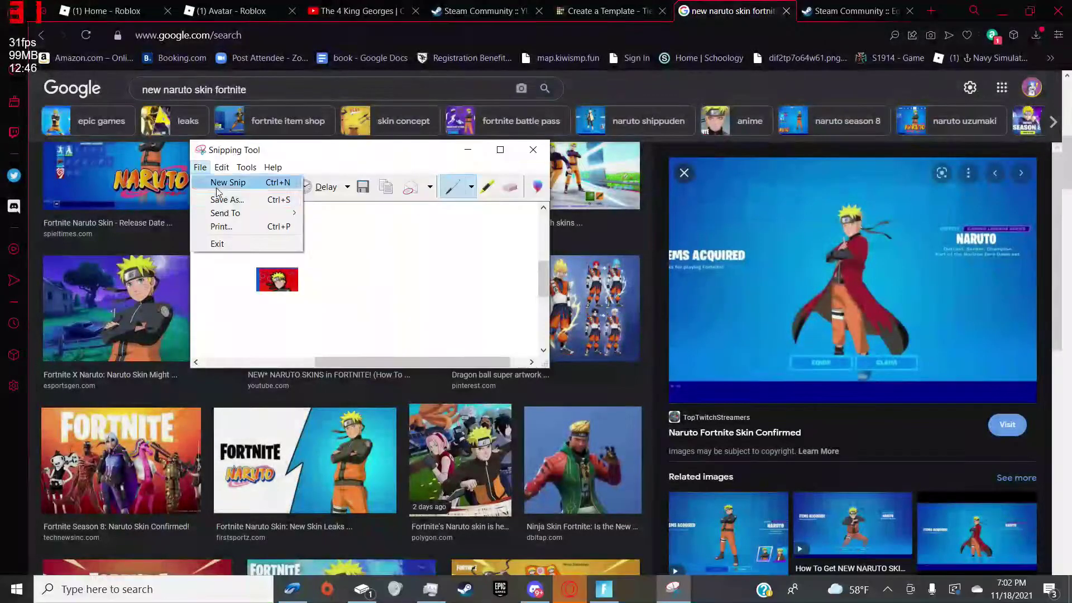
click(366, 255)
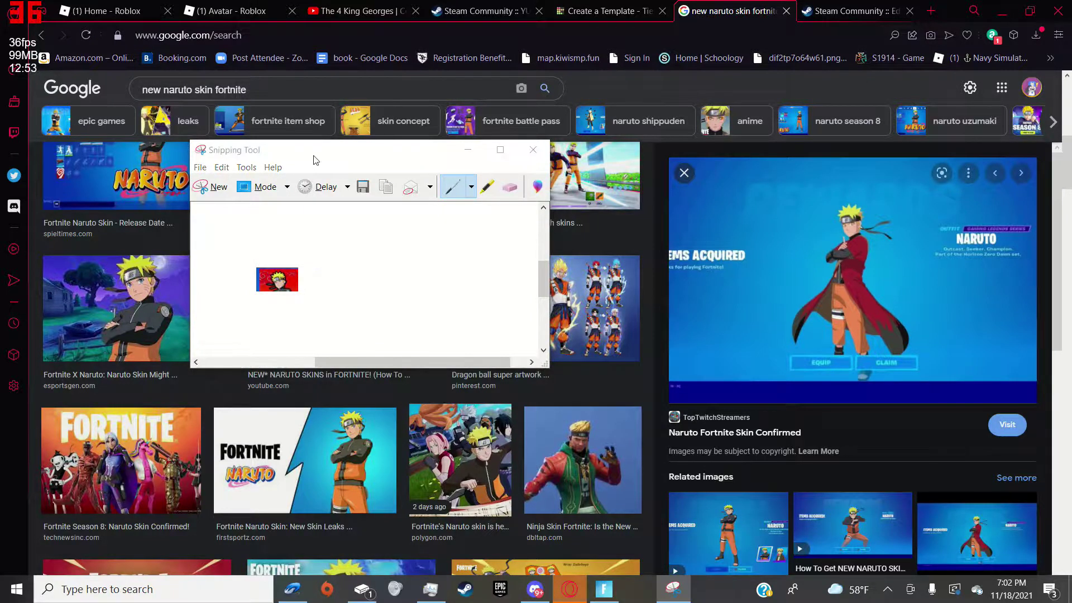
key(Return)
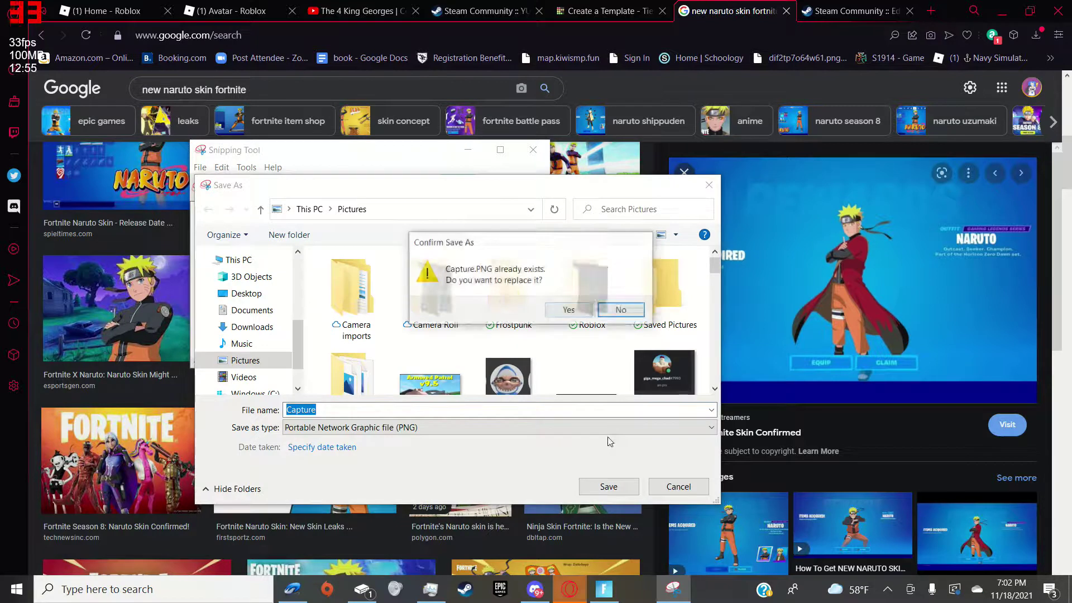
click(624, 310)
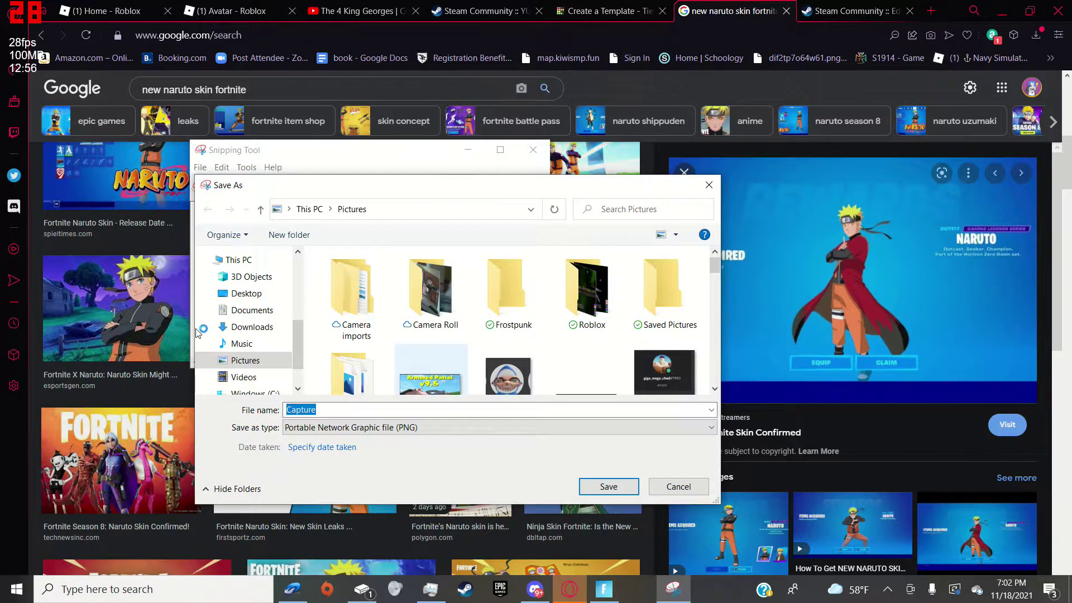
click(311, 411)
right_click(311, 412)
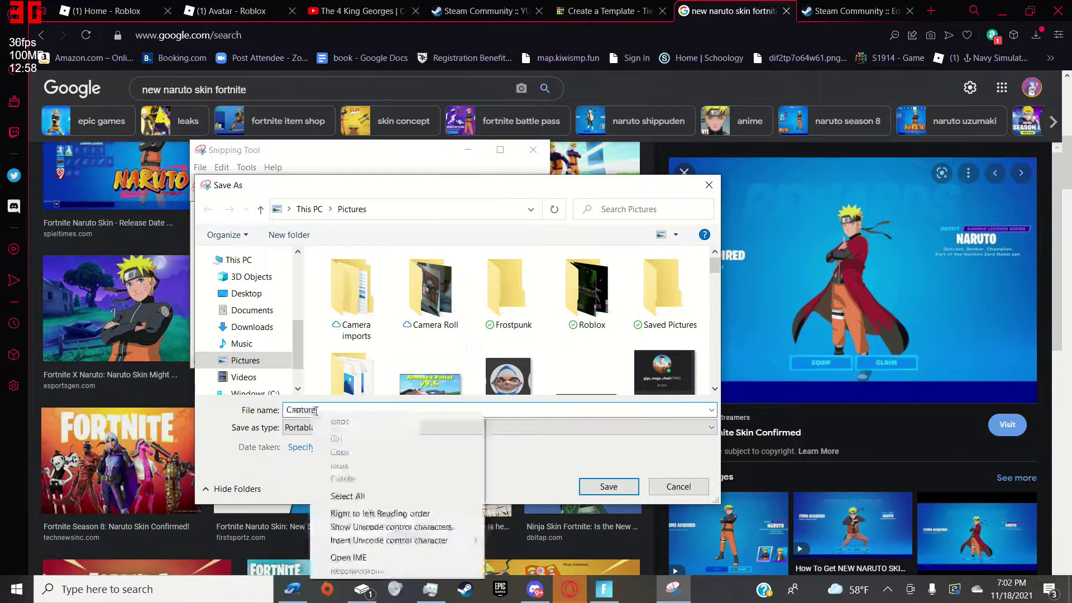
text(a=)
key(BackSpace)
text(cdhjbdfhdhg)
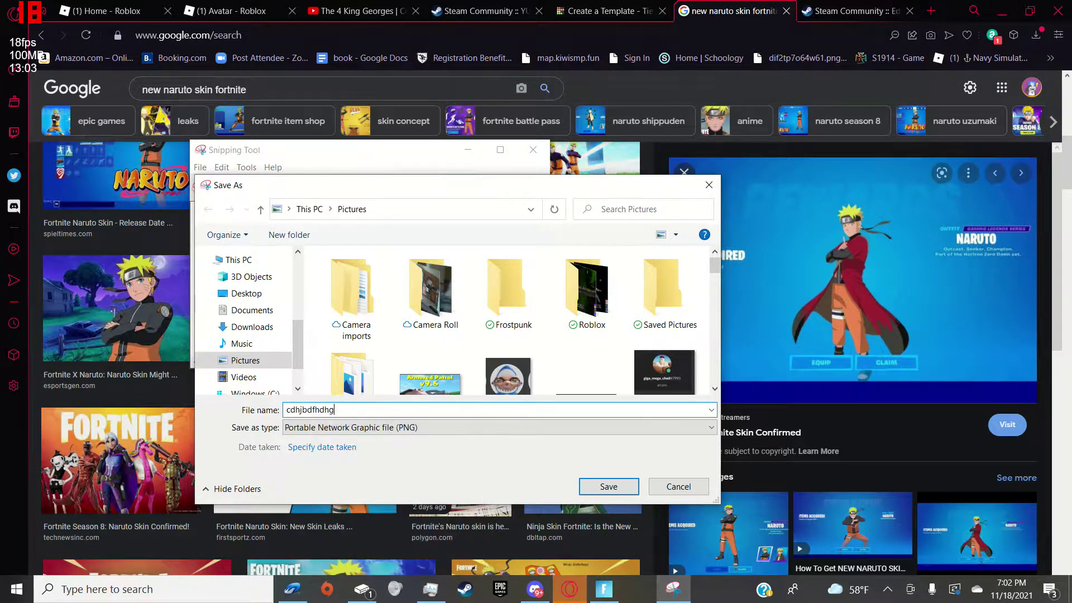
key(Return)
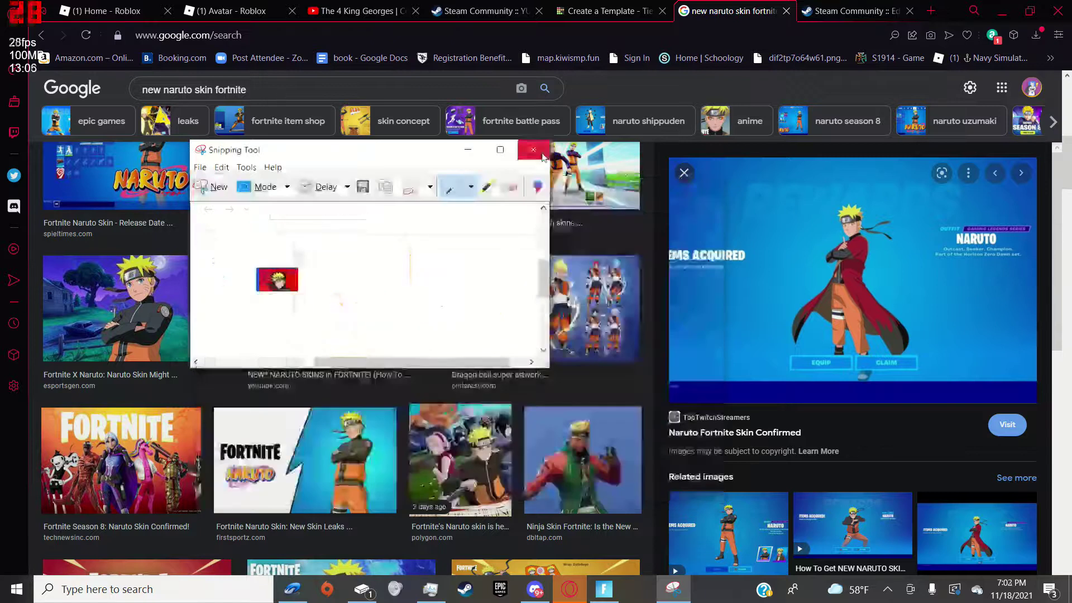
Reopen Snipping Tool and capture Sakura's face from the same bundle thumbnail
key(super)
text(s)
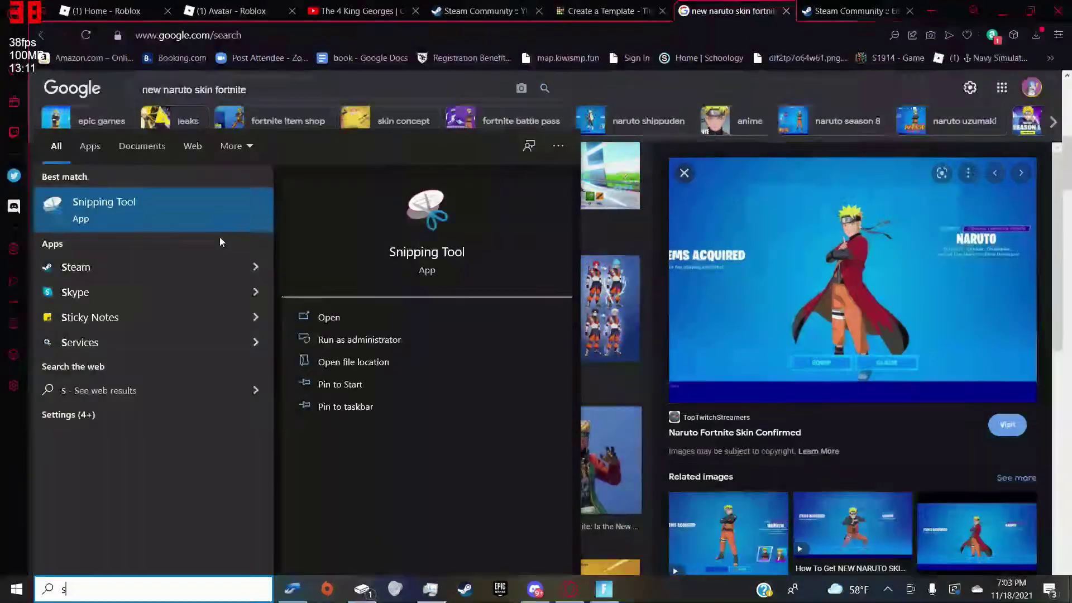
click(401, 316)
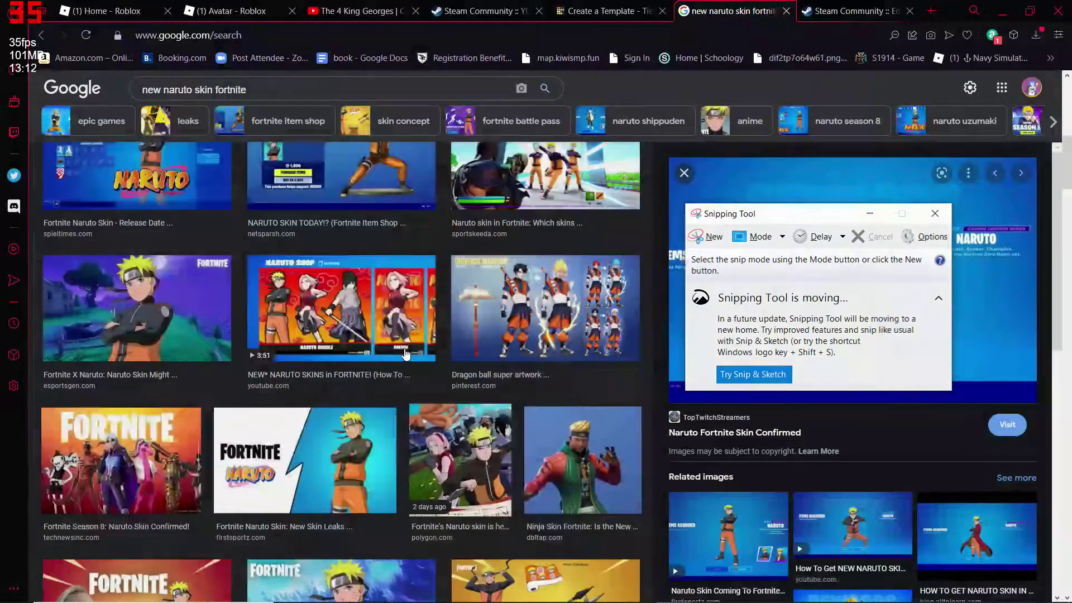
click(708, 236)
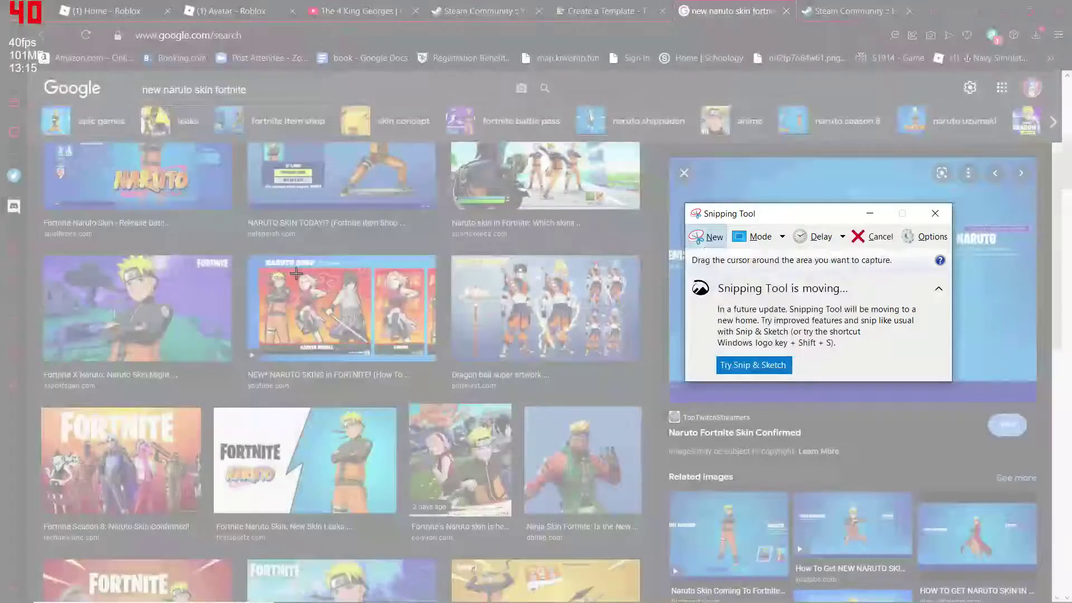
drag(294, 270, 314, 286)
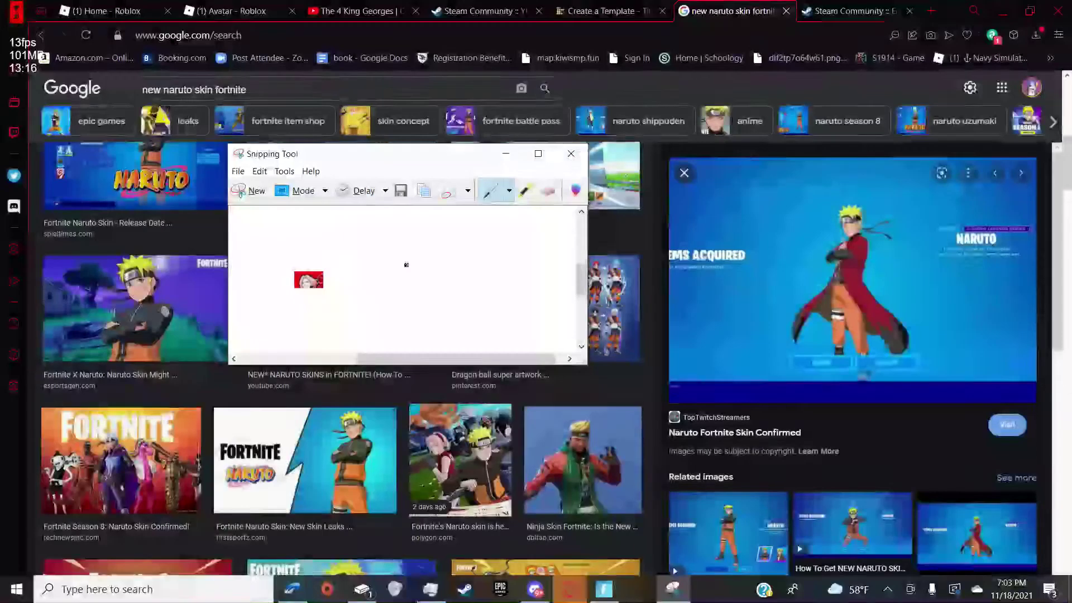
Save the Sakura snip as a PNG named dslhdshkuskd in Pictures, and close Snipping Tool
click(570, 153)
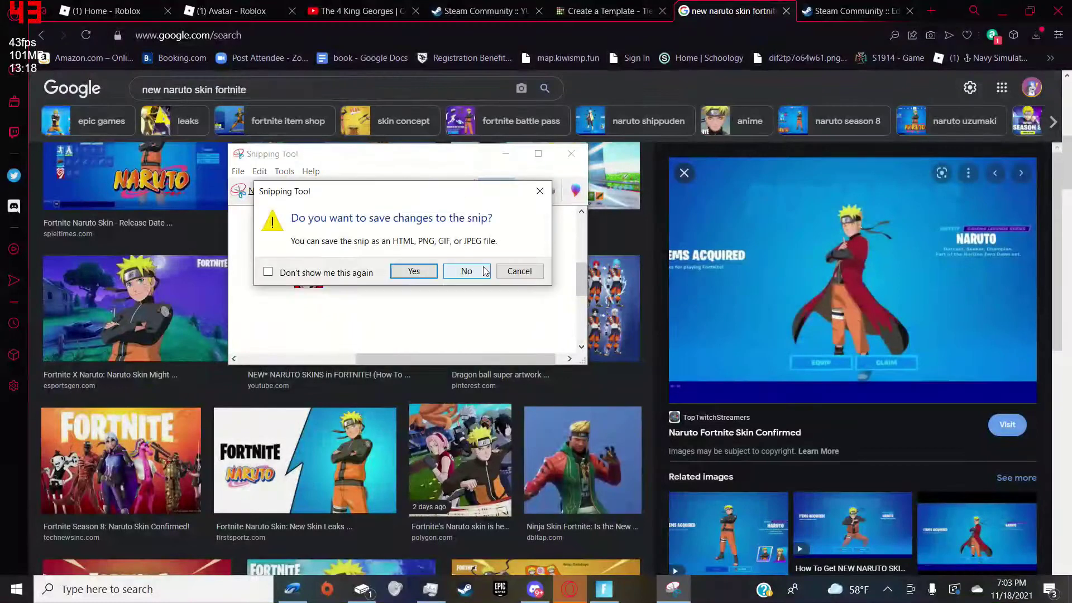
click(466, 271)
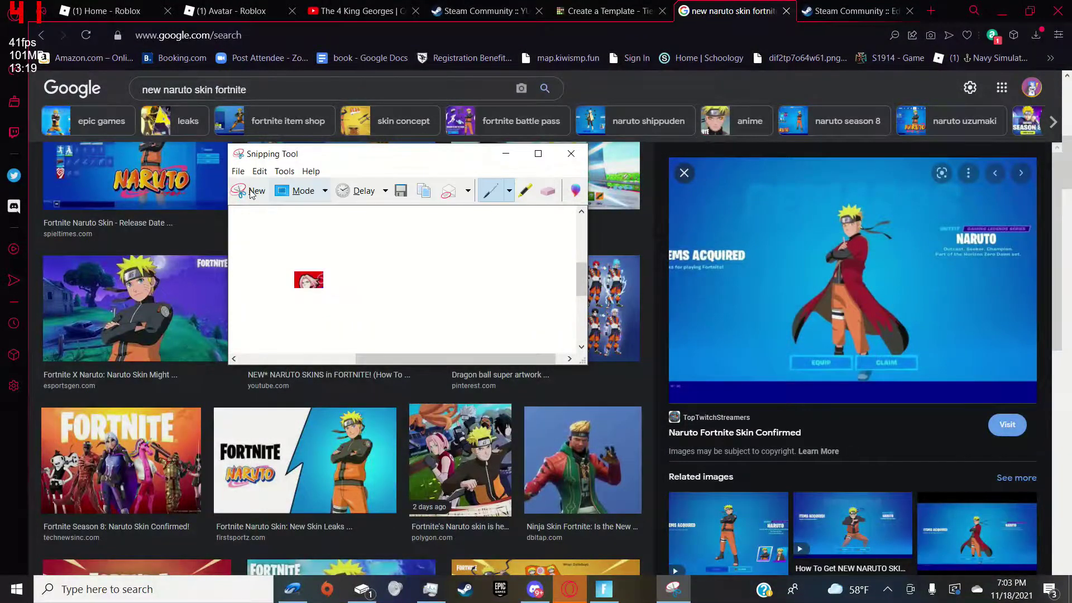
click(242, 172)
click(285, 205)
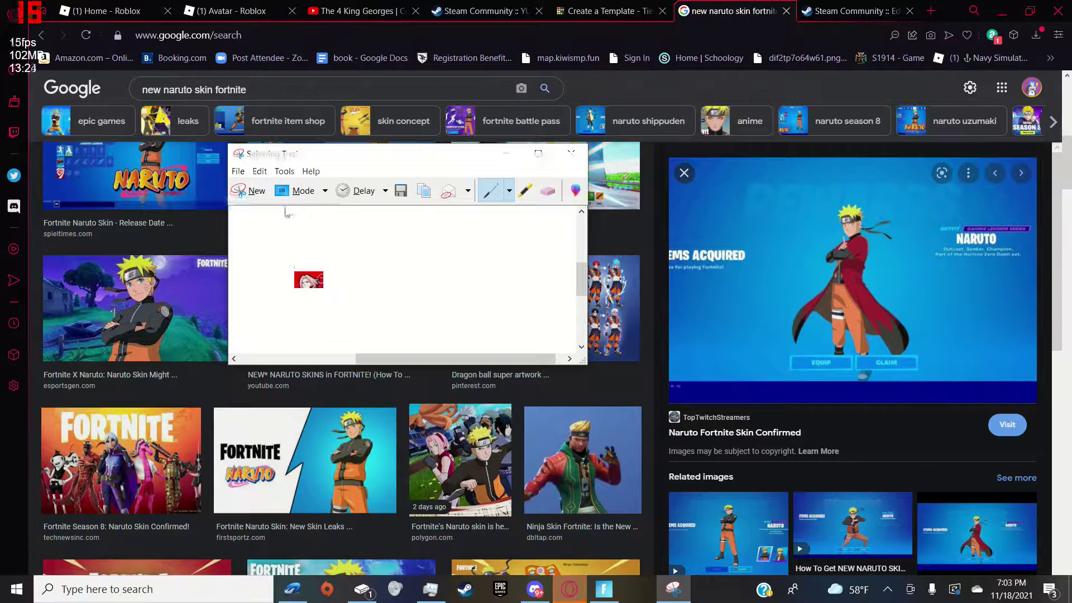
text(dslhdshkuskd)
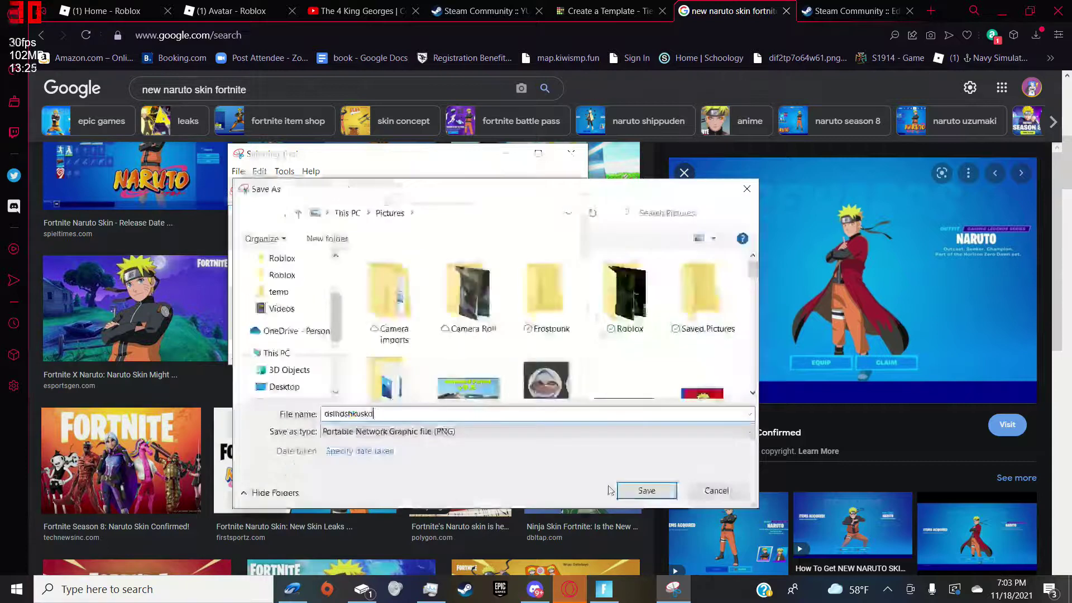
click(610, 490)
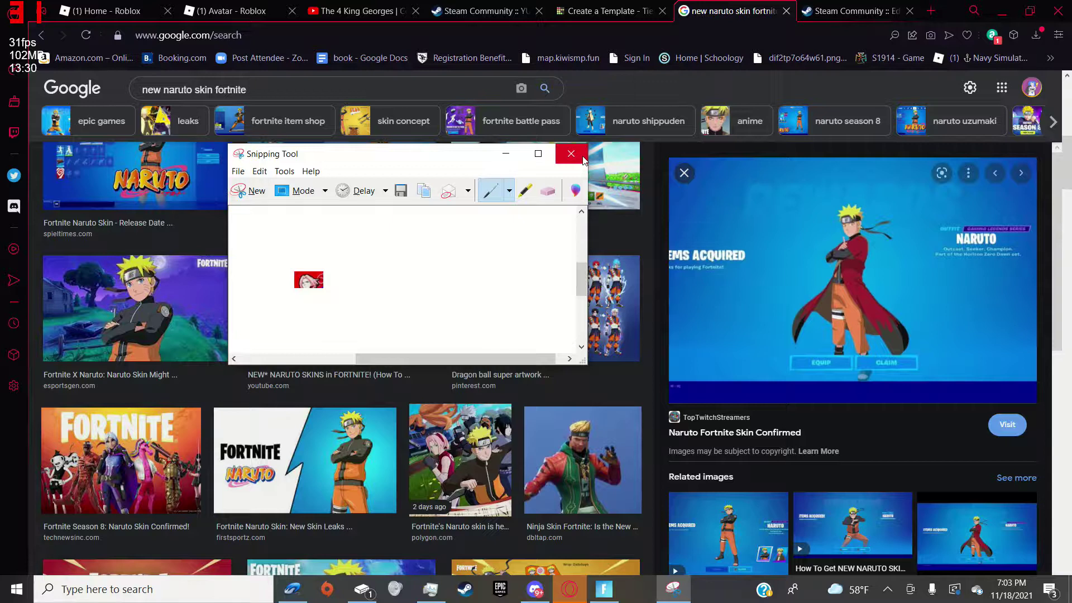
click(572, 154)
Capture Sasuke's face from the bundle thumbnail with Snipping Tool, and close the tool while choosing to save the snip
click(141, 592)
text(sn)
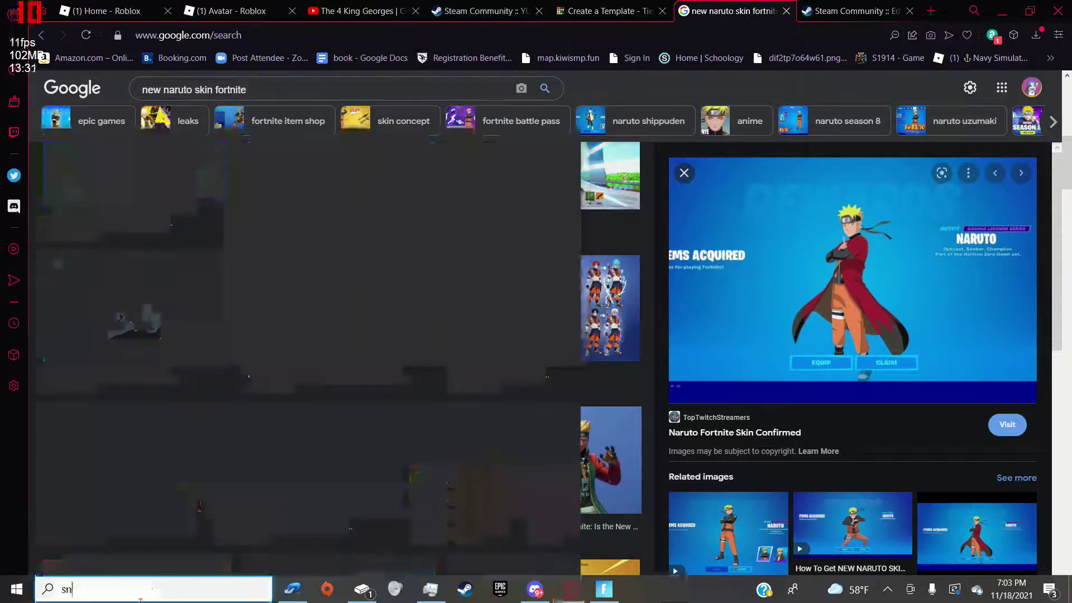
click(562, 359)
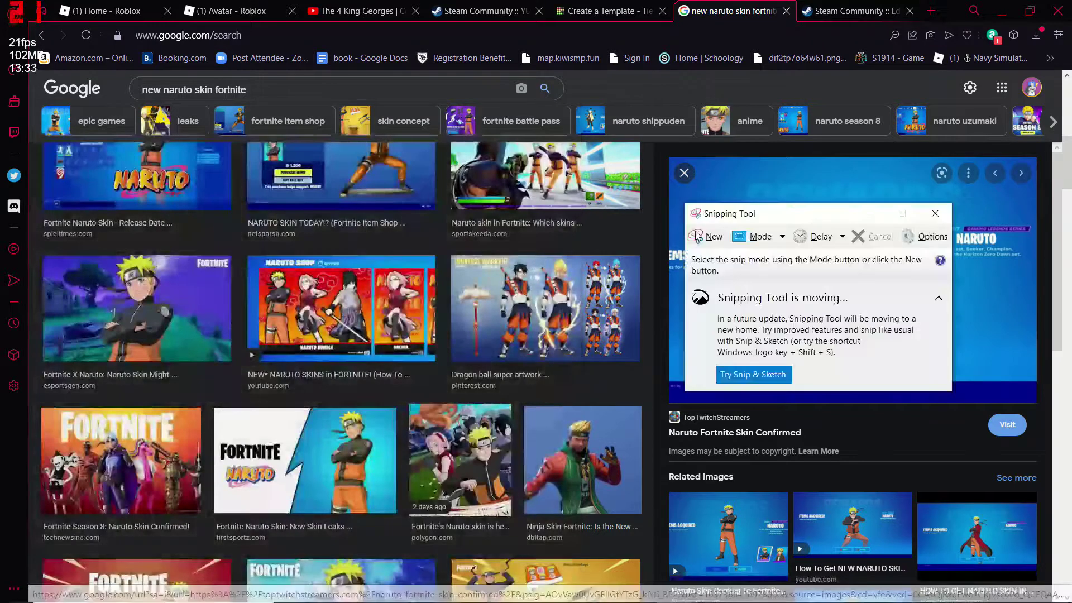
click(695, 236)
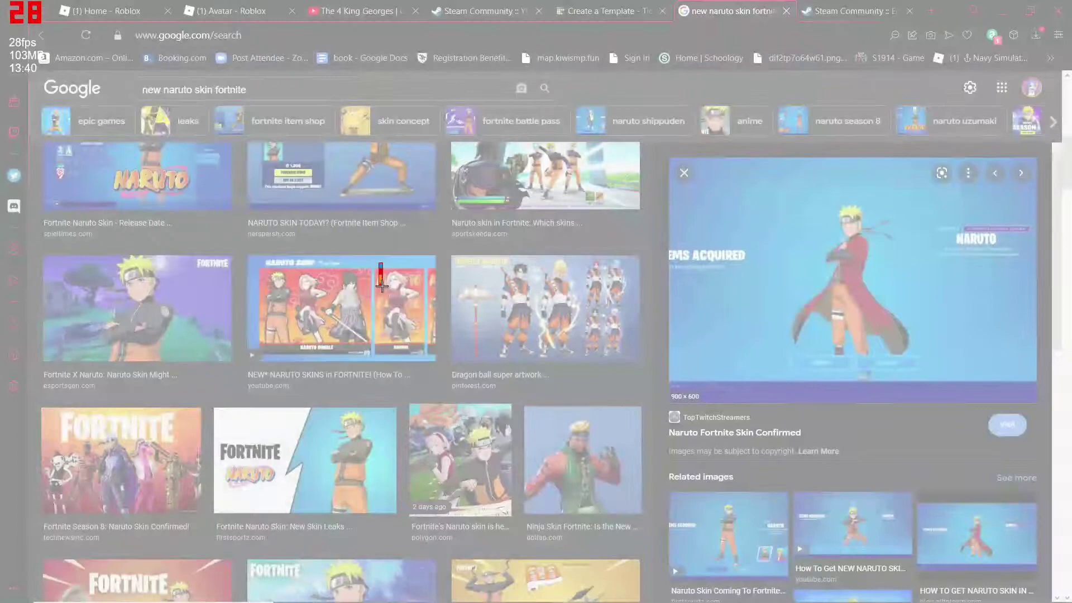
drag(378, 280, 342, 310)
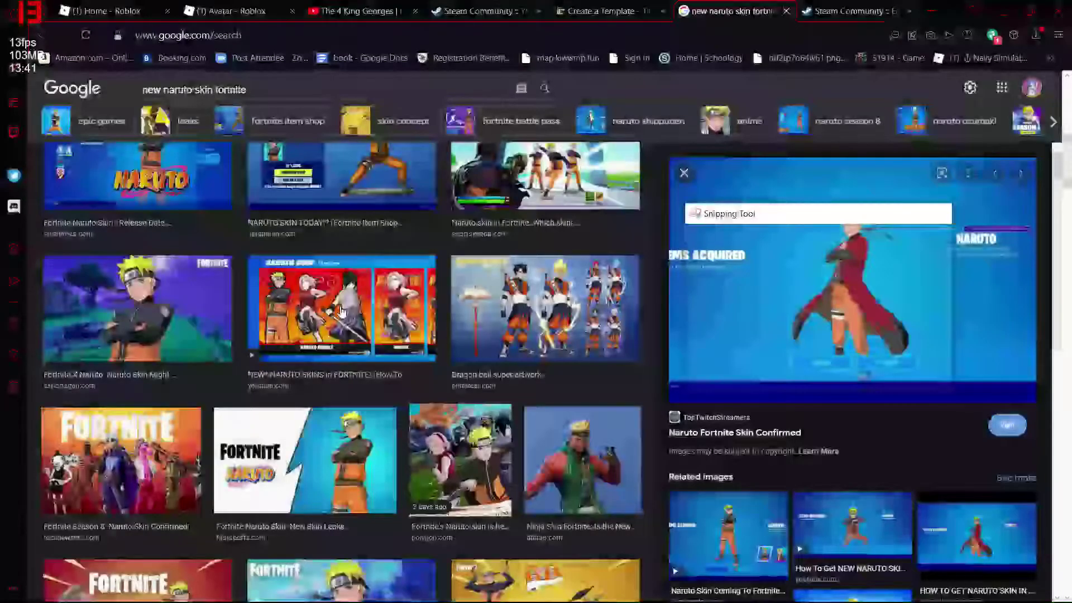
key(alt+F4)
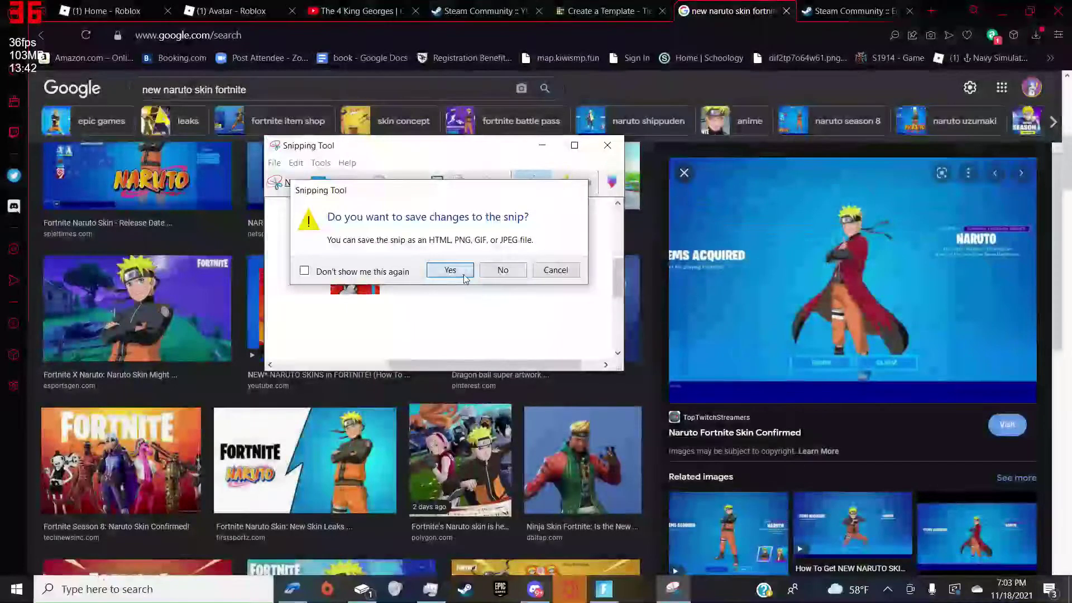
click(463, 274)
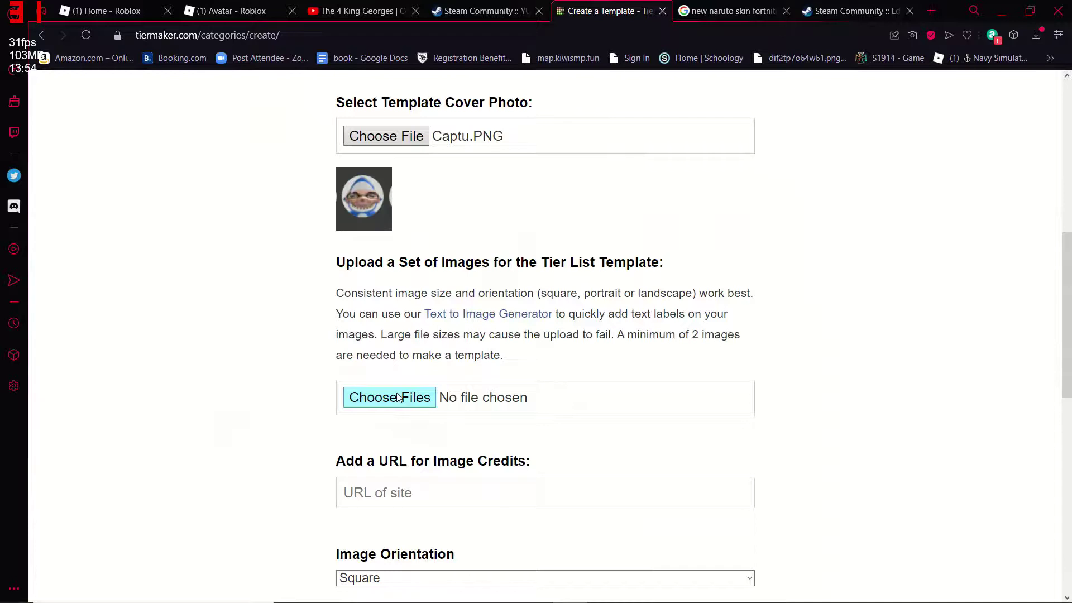
Add the copied Sasuke snip from the clipboard to the tier list template's image set
click(398, 397)
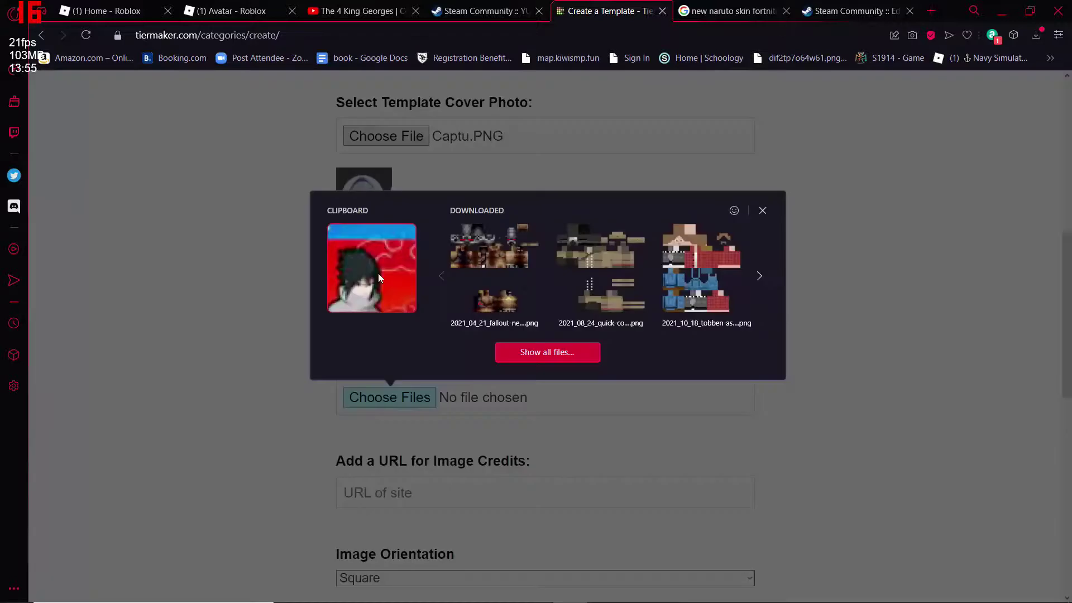
click(372, 268)
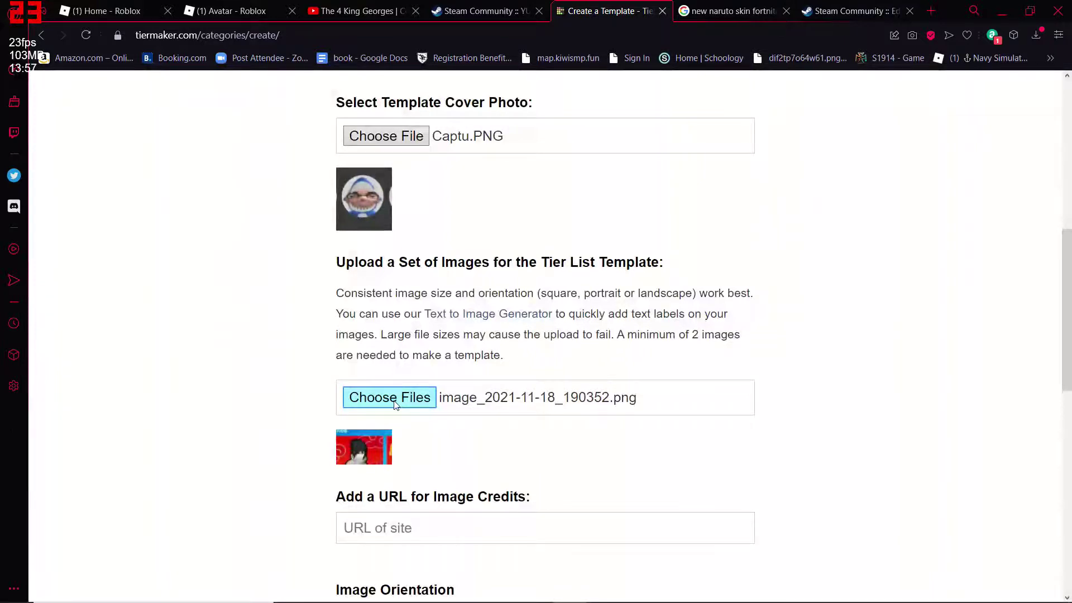
Choose fatty' from the Pictures folder as the upload for the template's image set
click(395, 403)
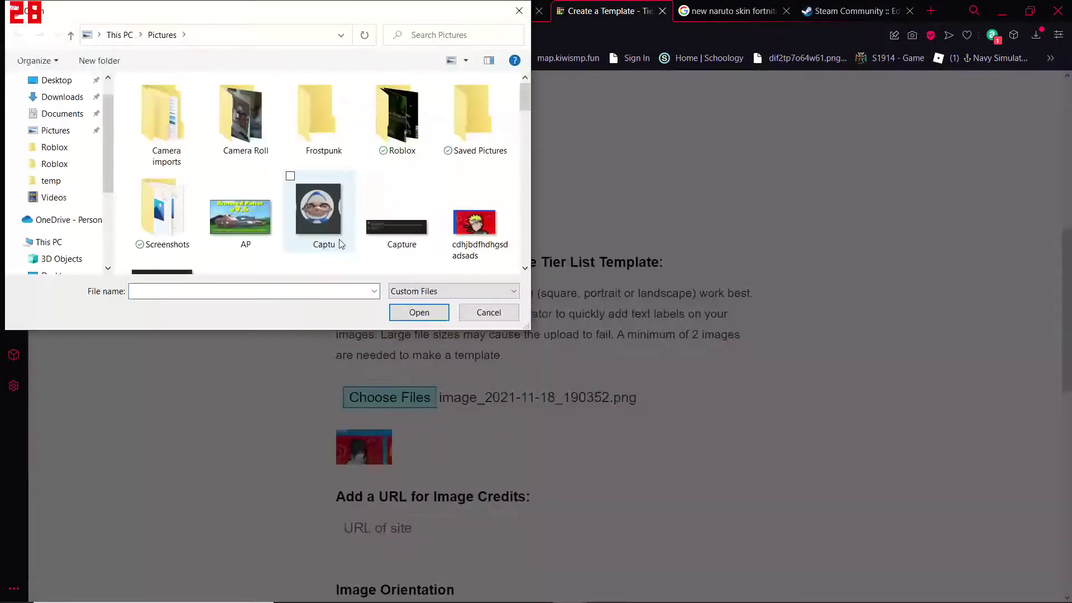
scroll(229, 258, down, 10)
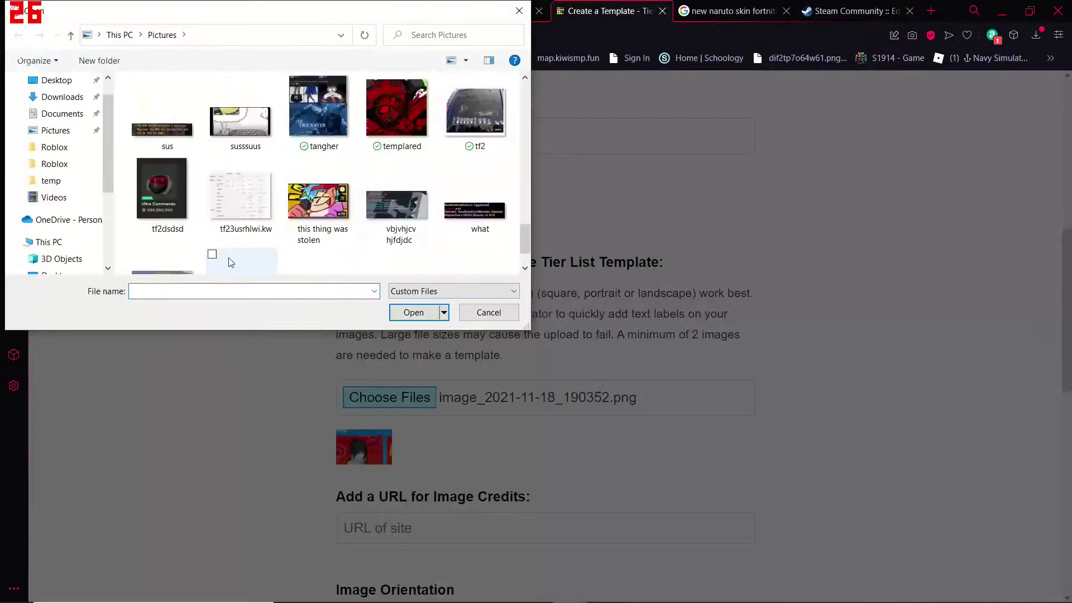
scroll(229, 257, up, 3)
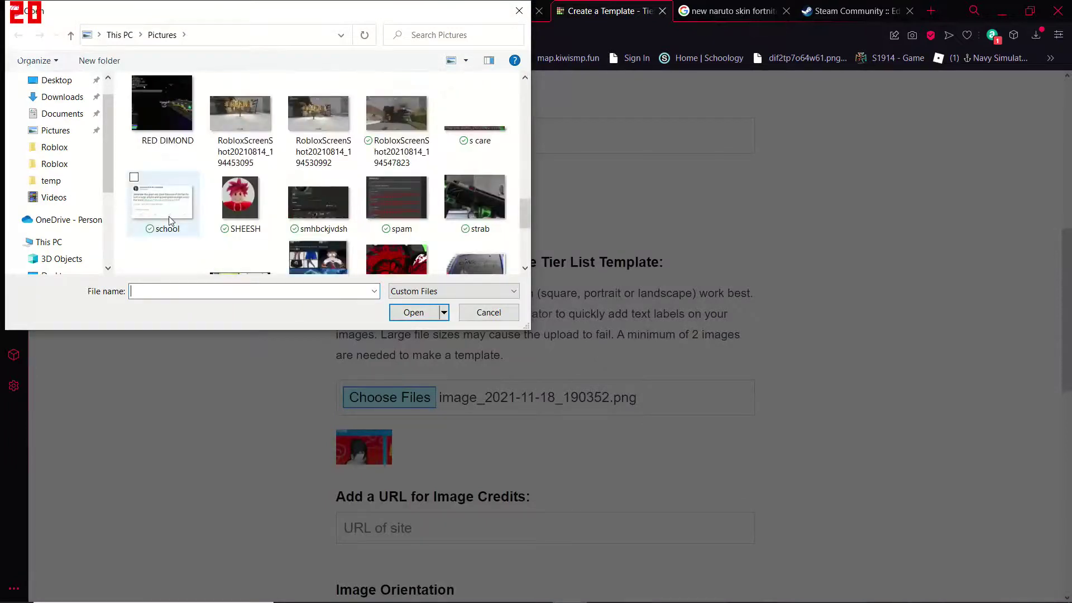
scroll(169, 216, up, 5)
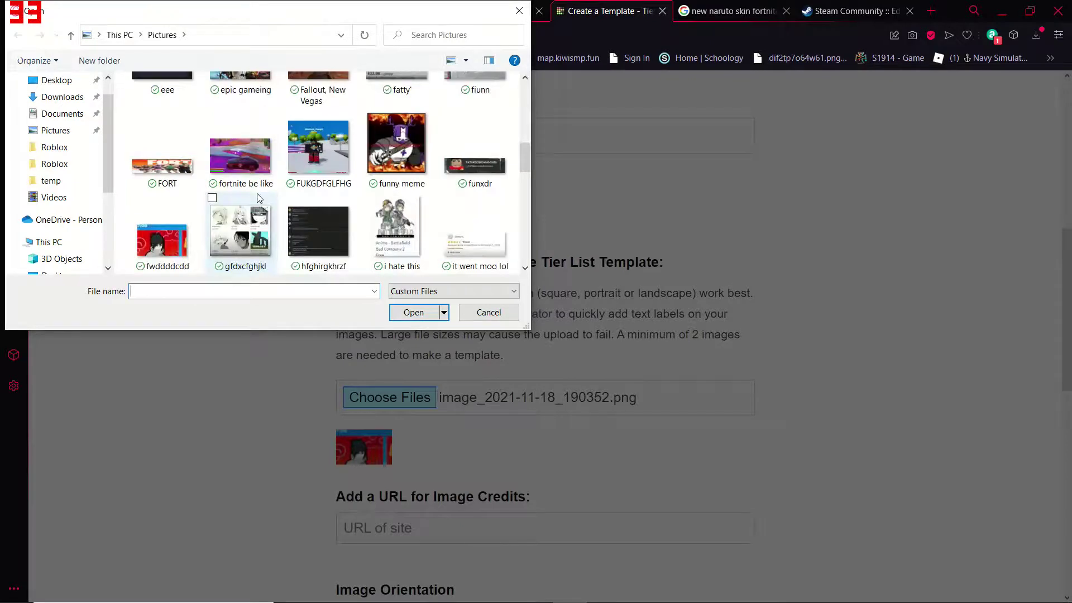
scroll(379, 172, up, 2)
click(378, 172)
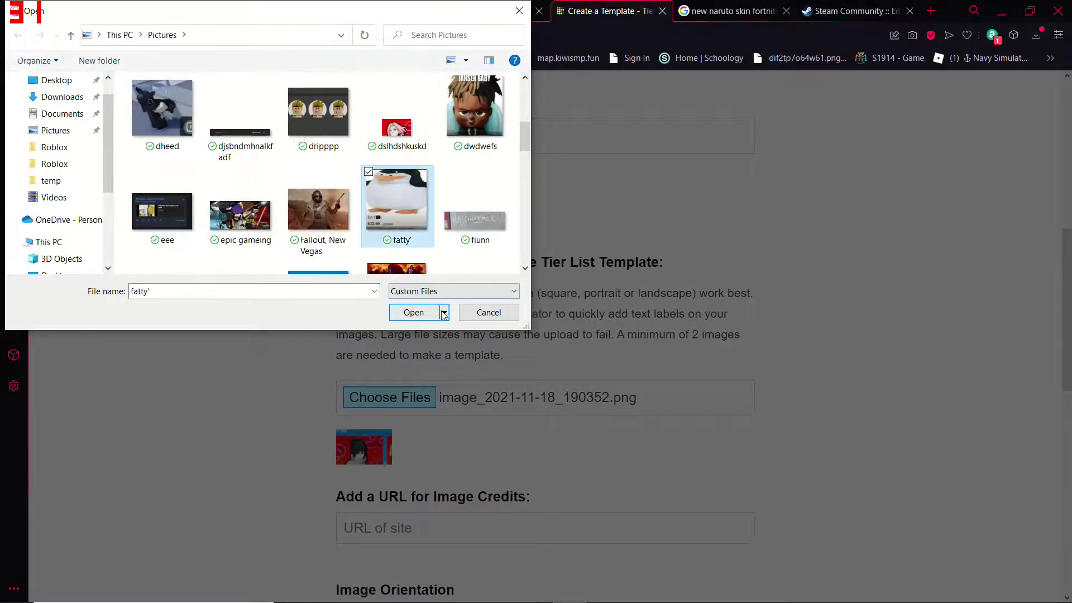
click(440, 313)
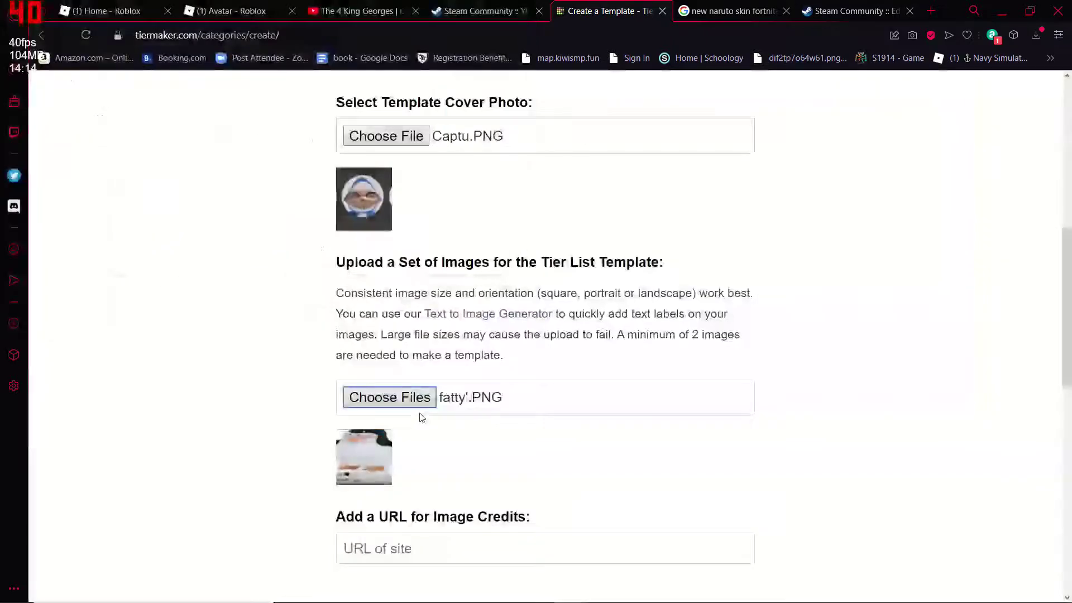
Reopen the file selection for the template's image set and show all files in Pictures
scroll(422, 418, down, 4)
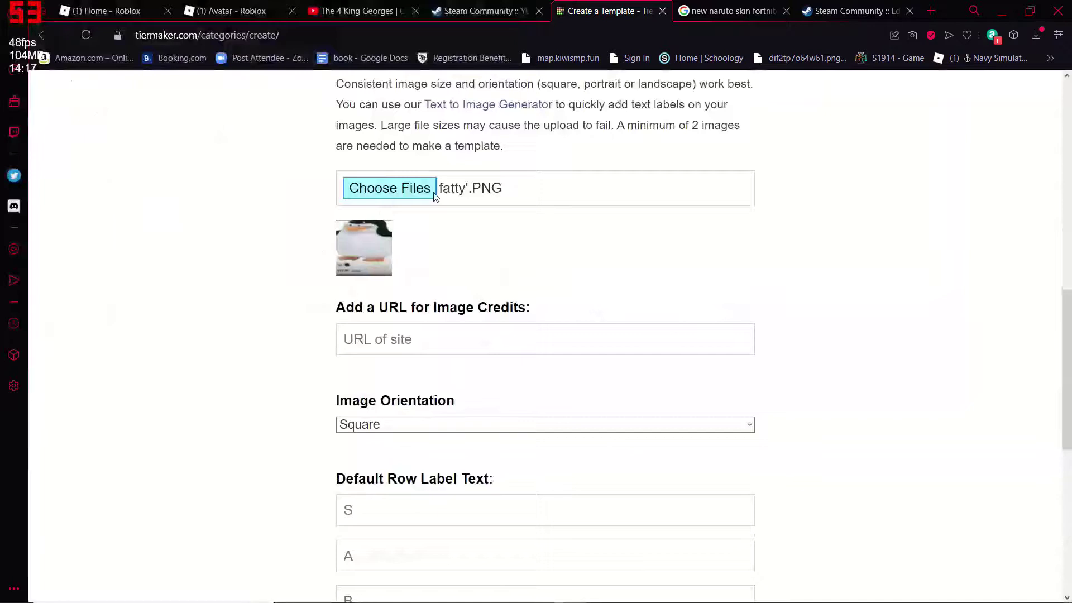
click(435, 194)
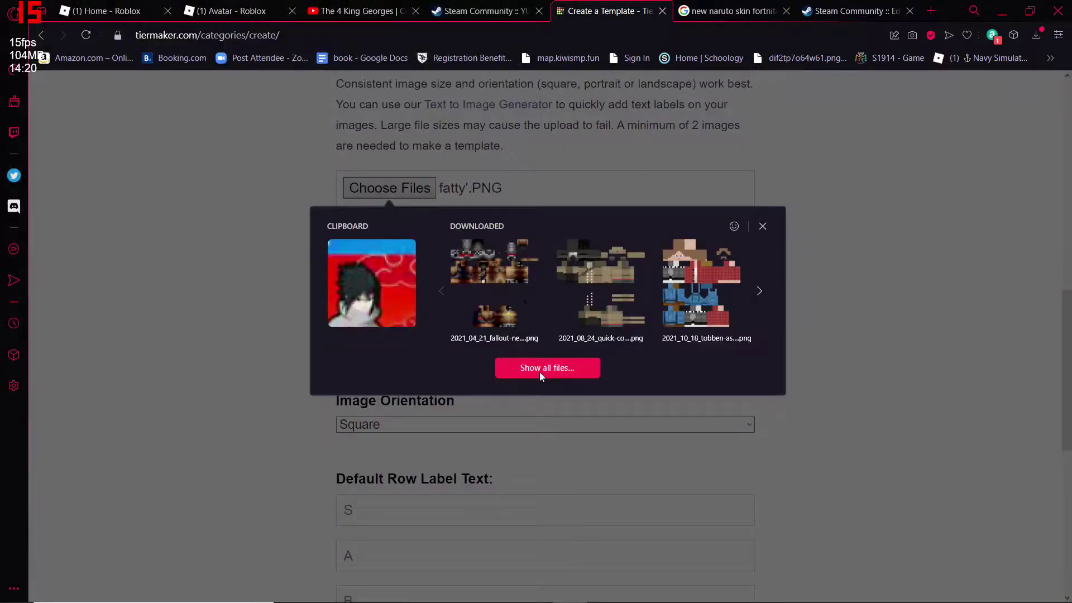
click(539, 375)
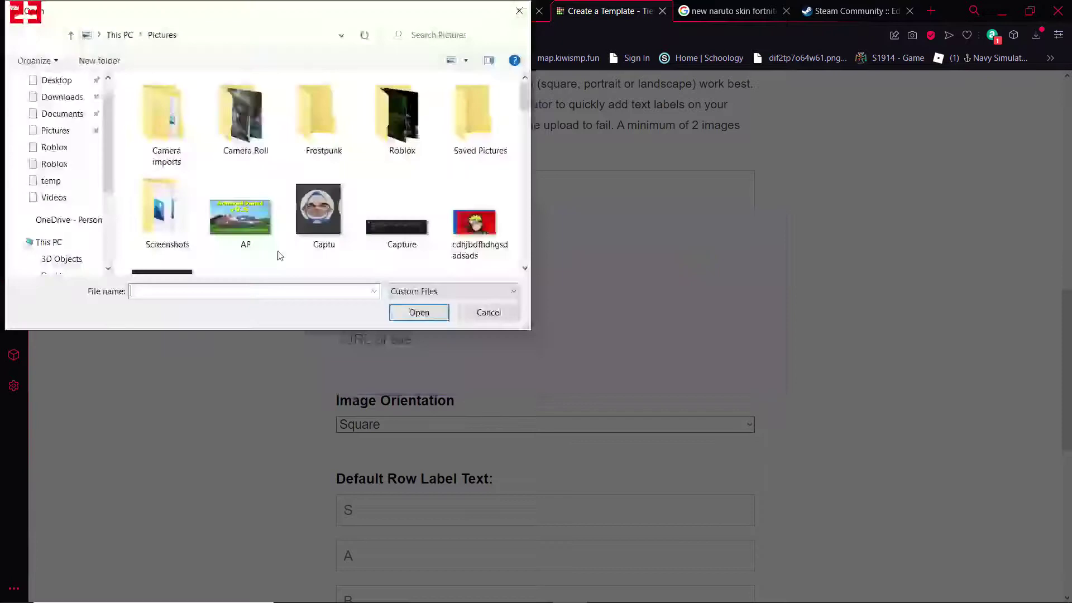
click(240, 218)
ctrl+click(397, 223)
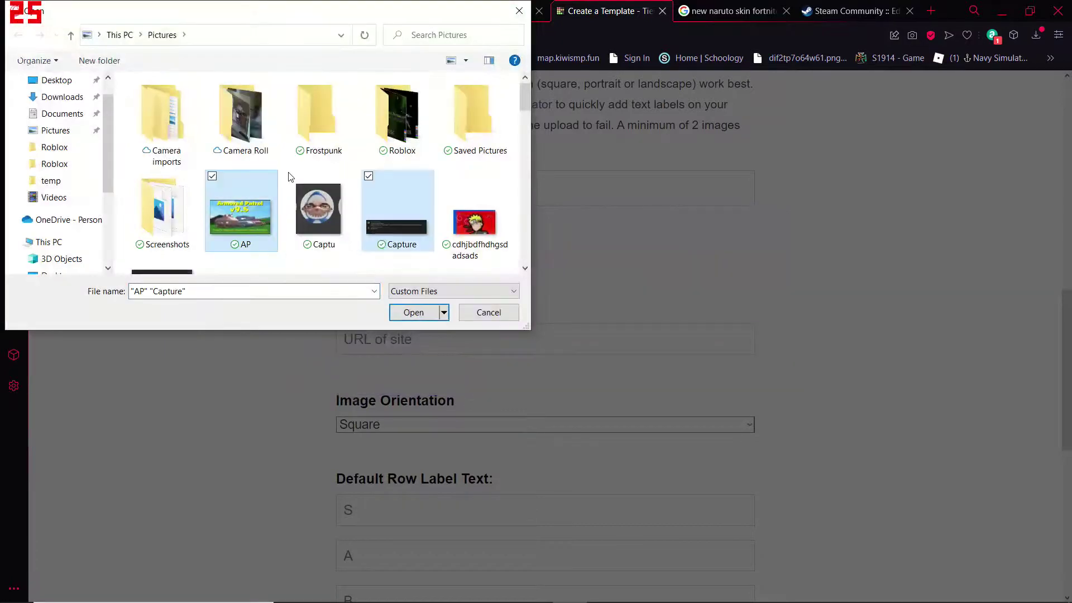
click(291, 176)
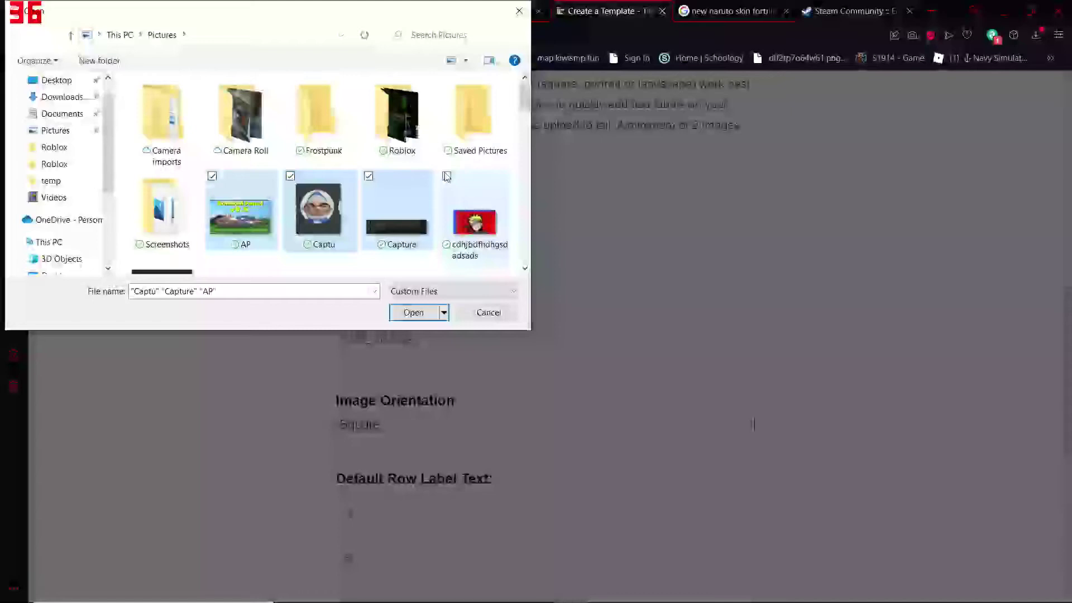
click(446, 177)
scroll(169, 185, down, 1)
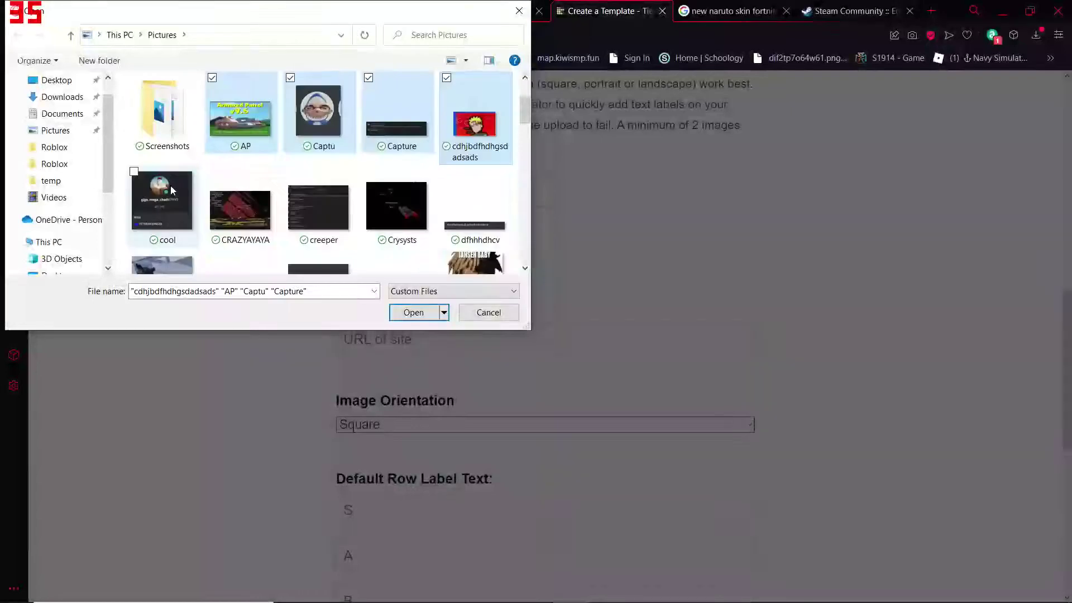
ctrl+click(170, 190)
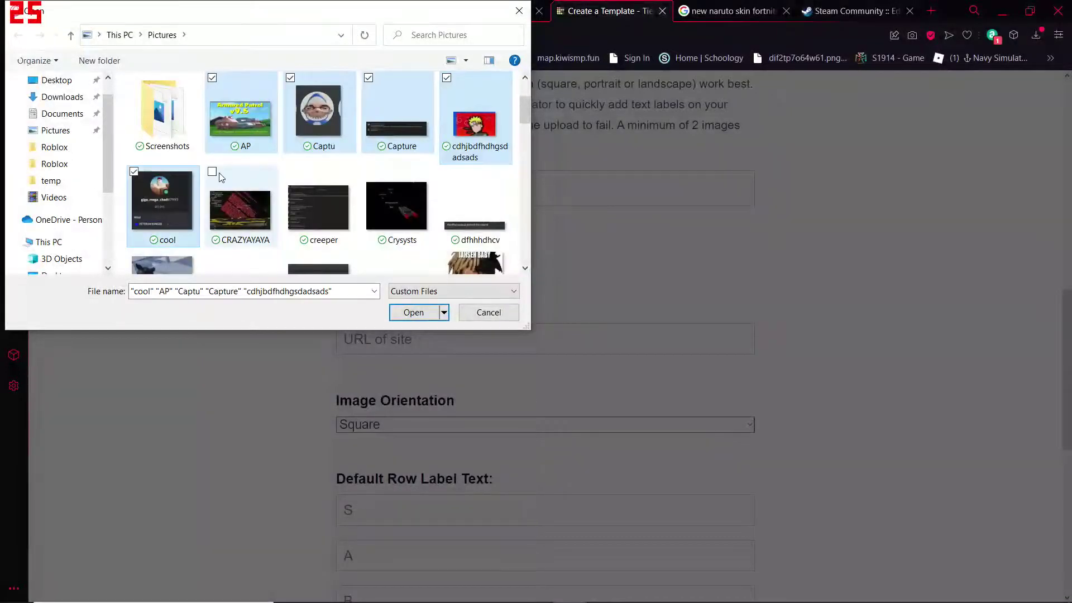
ctrl+click(220, 176)
ctrl+click(293, 176)
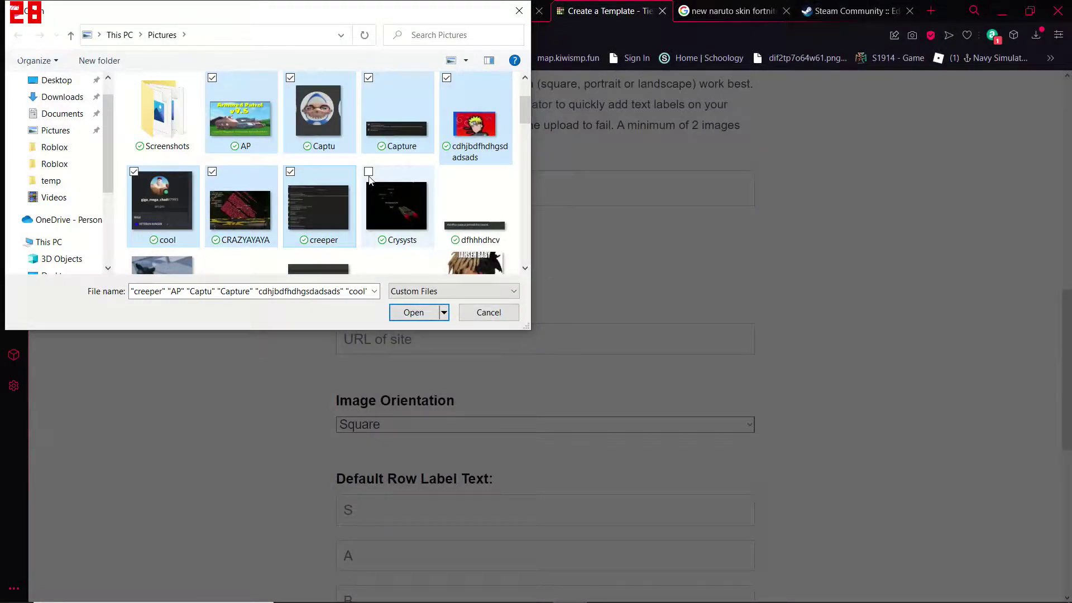
click(446, 186)
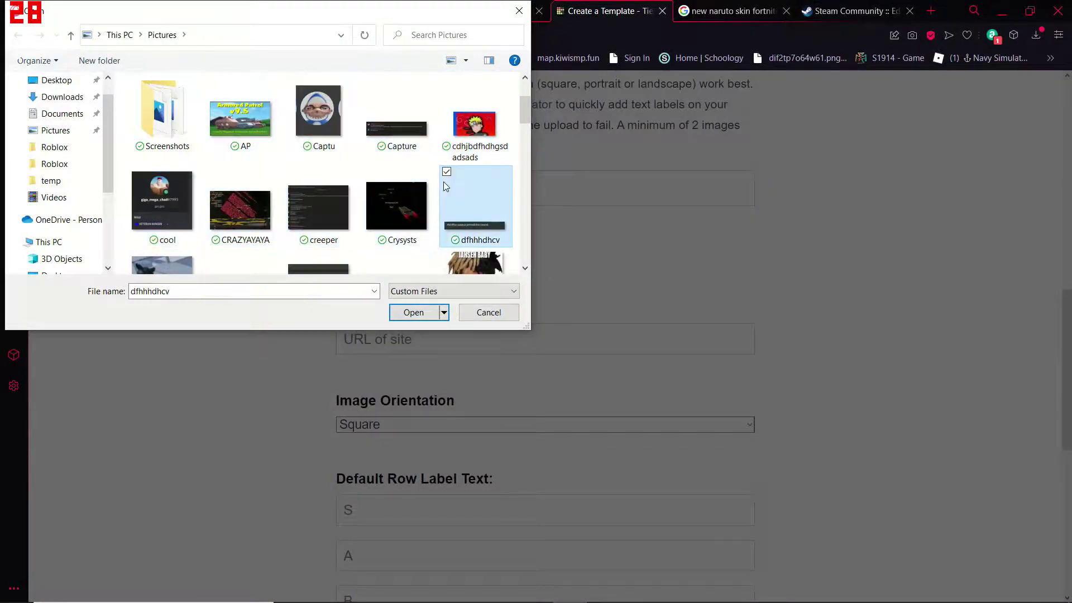
Select the images Captu, cdhjbdfhdhgsdadsads, CRAZYAYAYA and cool together for the template's image set
scroll(295, 116, up, 1)
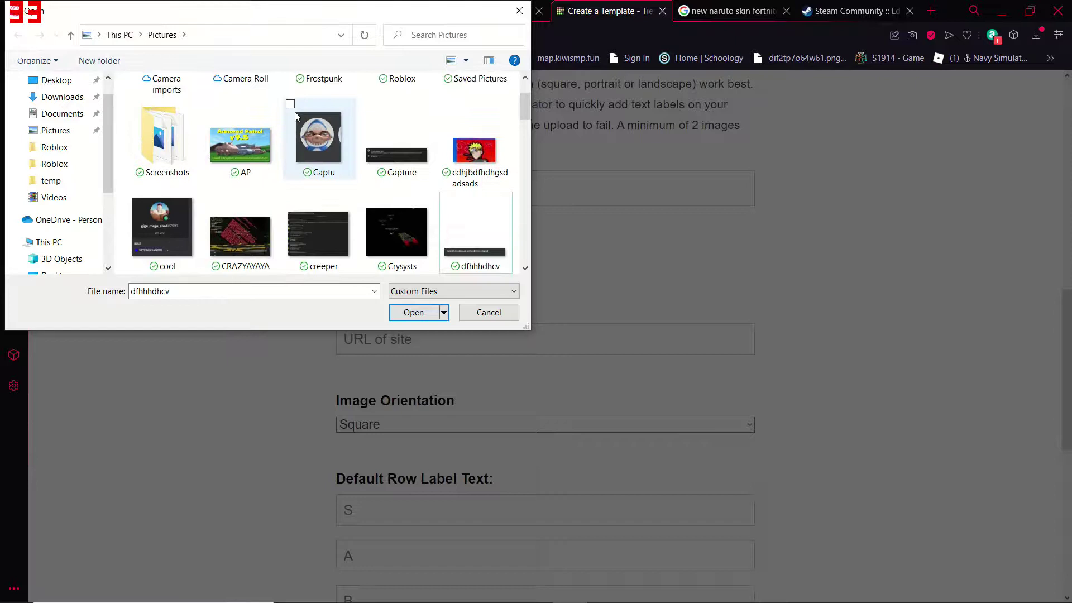
click(296, 116)
click(447, 104)
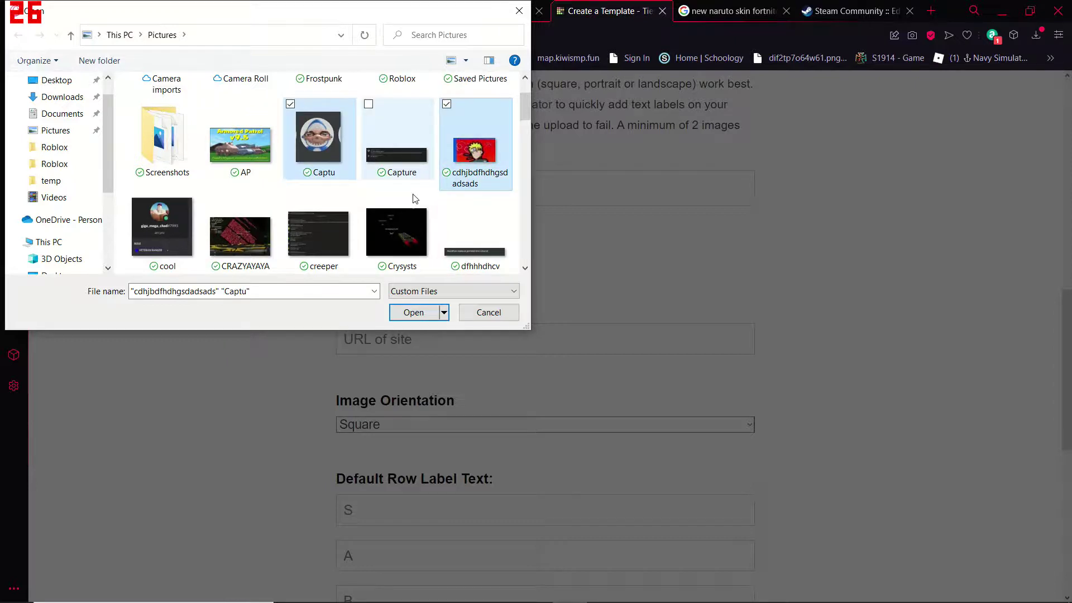
click(368, 198)
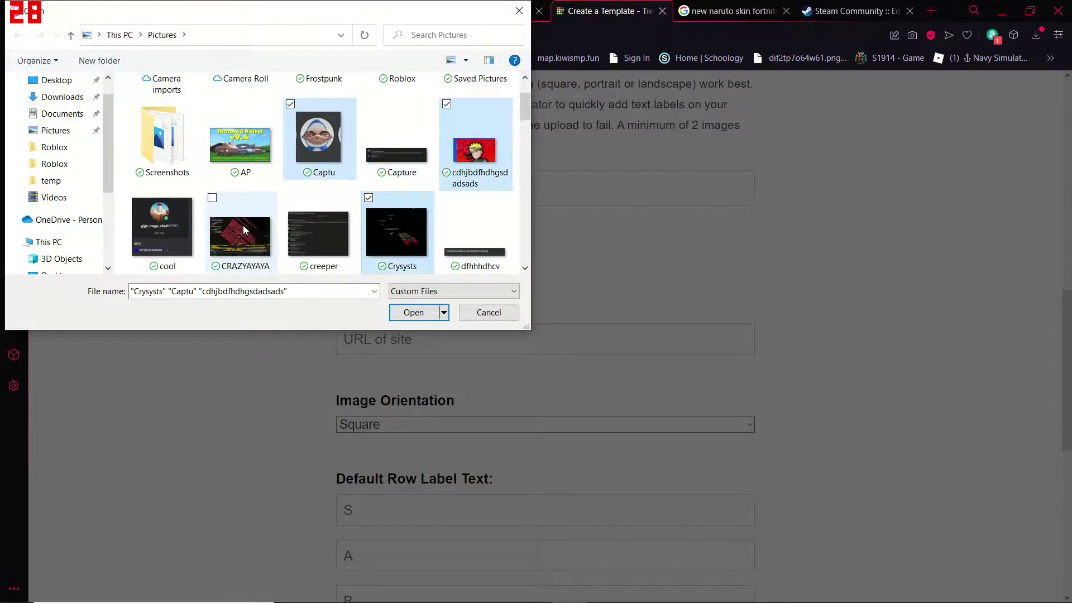
click(213, 198)
scroll(168, 167, down, 3)
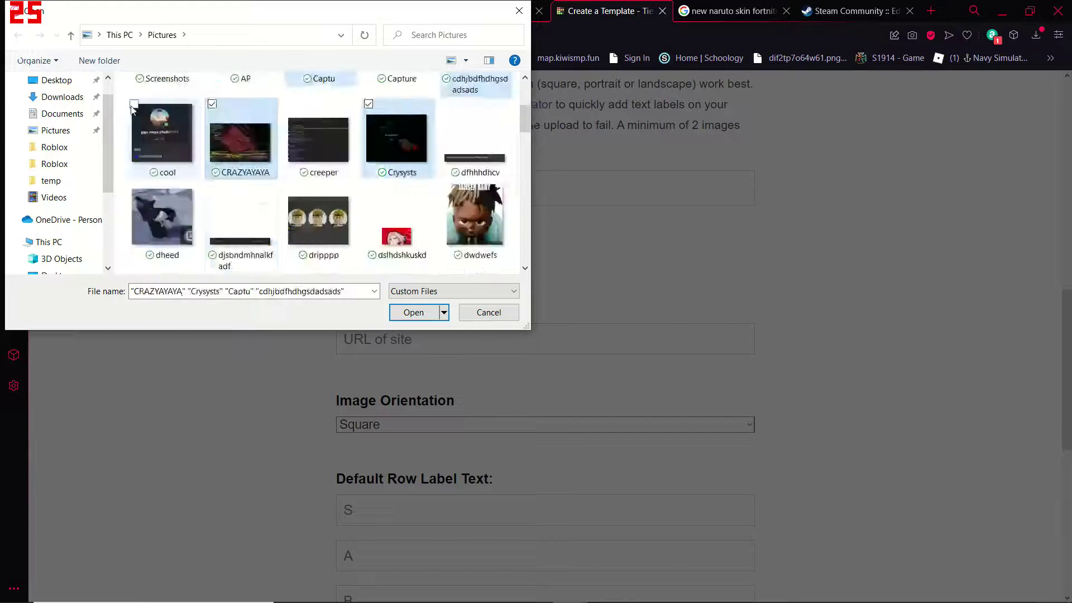
click(134, 104)
click(369, 104)
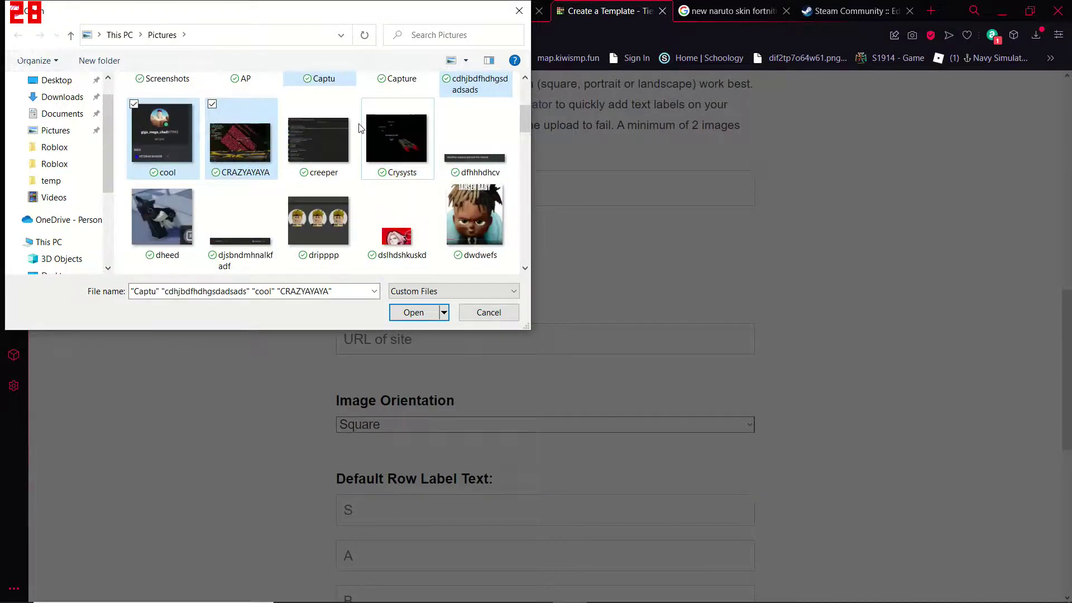
Add dripppp and the Sakura snip dslhdshkuskd to the current file selection
ctrl+click(307, 190)
scroll(307, 190, down, 1)
scroll(318, 194, down, 3)
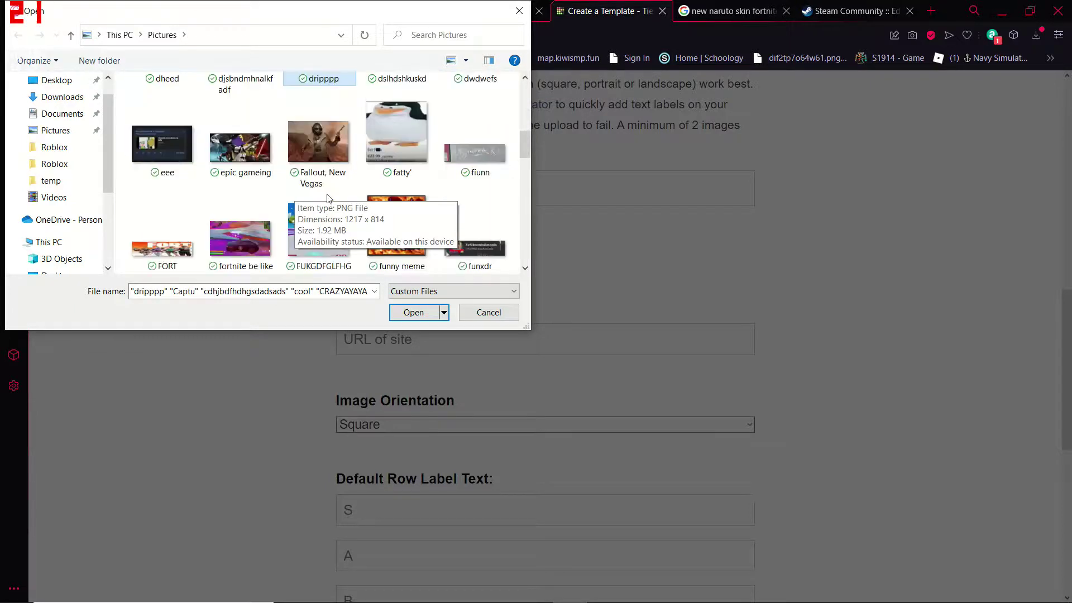
scroll(329, 199, up, 3)
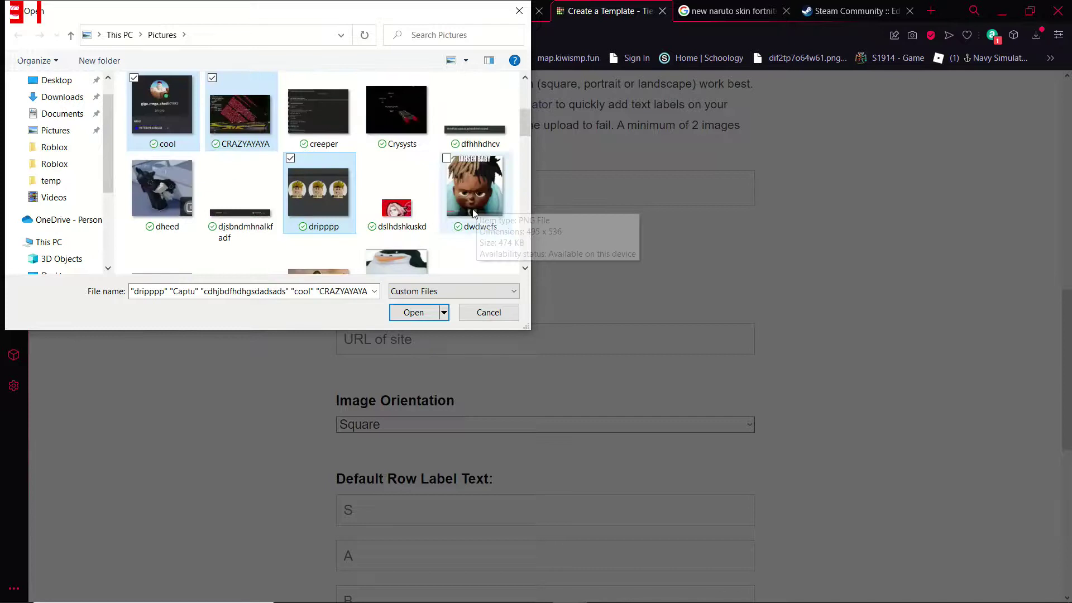
scroll(363, 224, up, 3)
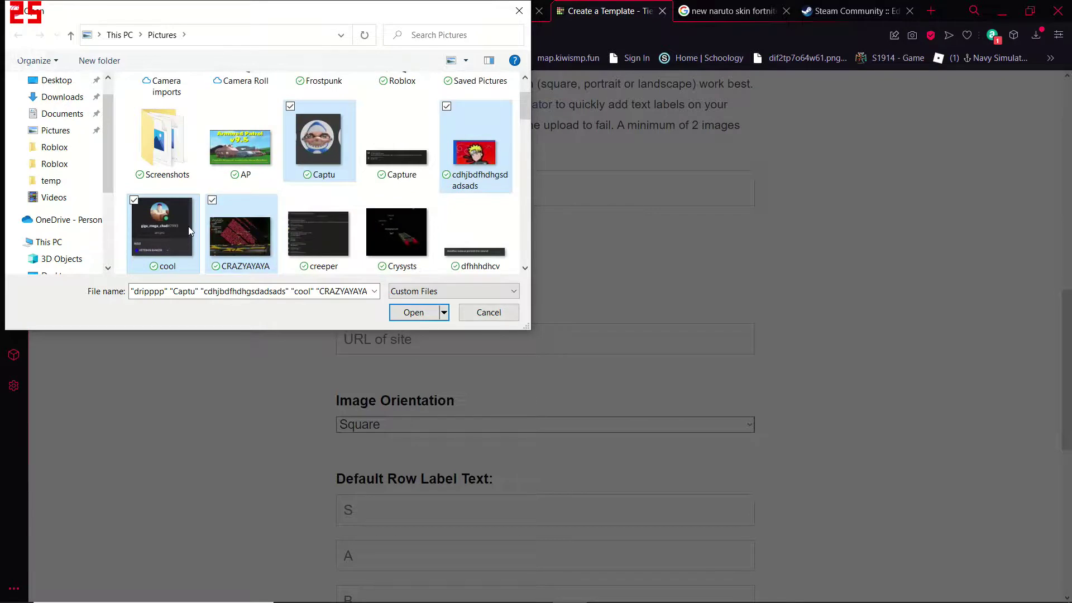
scroll(189, 226, down, 5)
ctrl+click(396, 218)
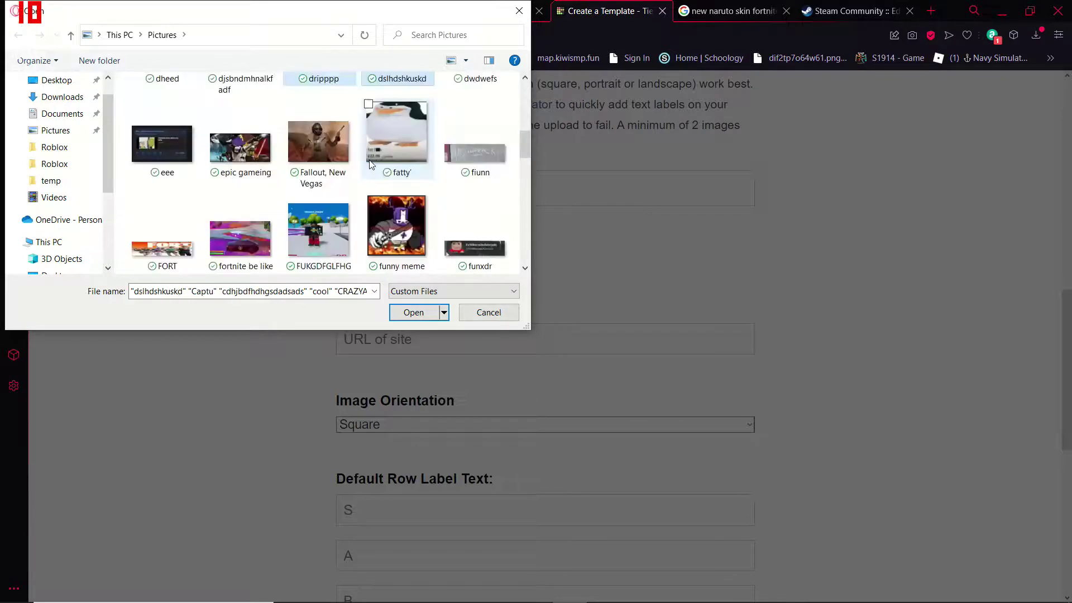
Add the Sasuke snip fwddddcdd to the selection and load all selected images into the template
scroll(371, 165, down, 2)
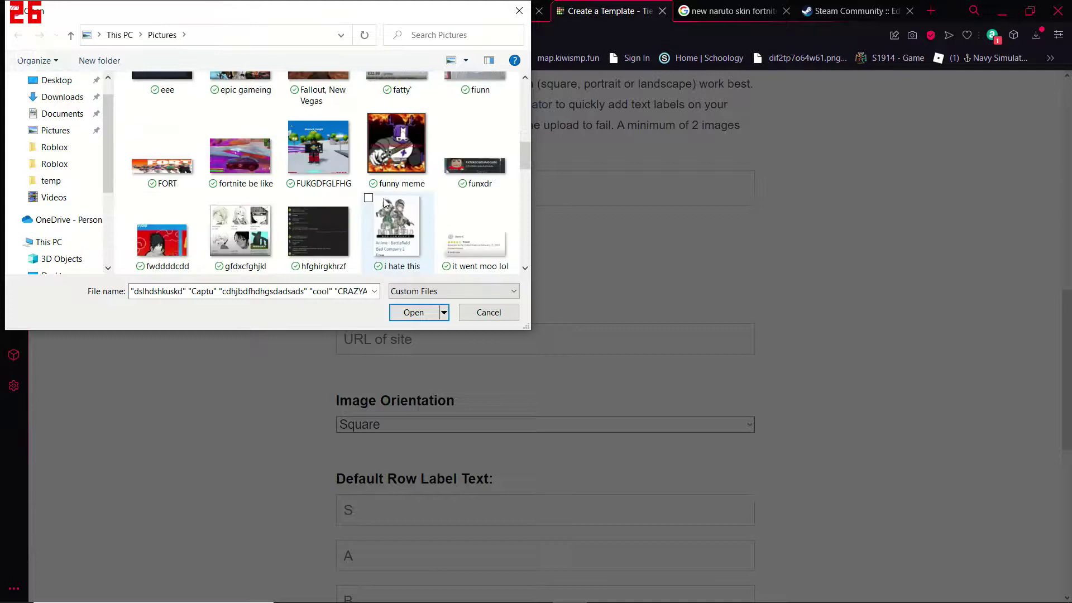
scroll(371, 214, down, 2)
ctrl+click(162, 140)
scroll(251, 146, up, 3)
scroll(309, 154, up, 3)
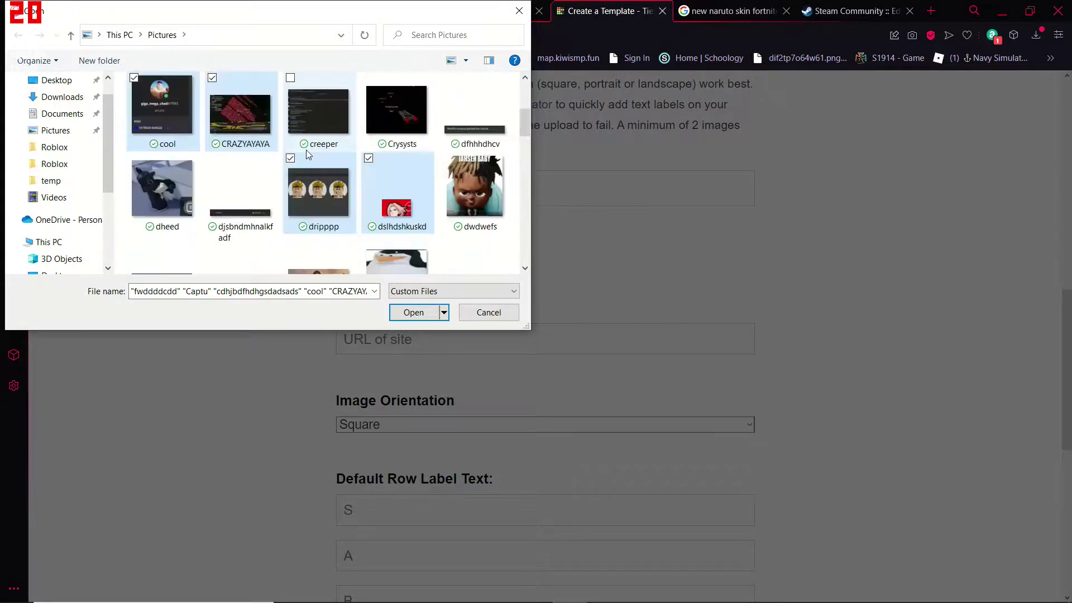
scroll(309, 154, down, 3)
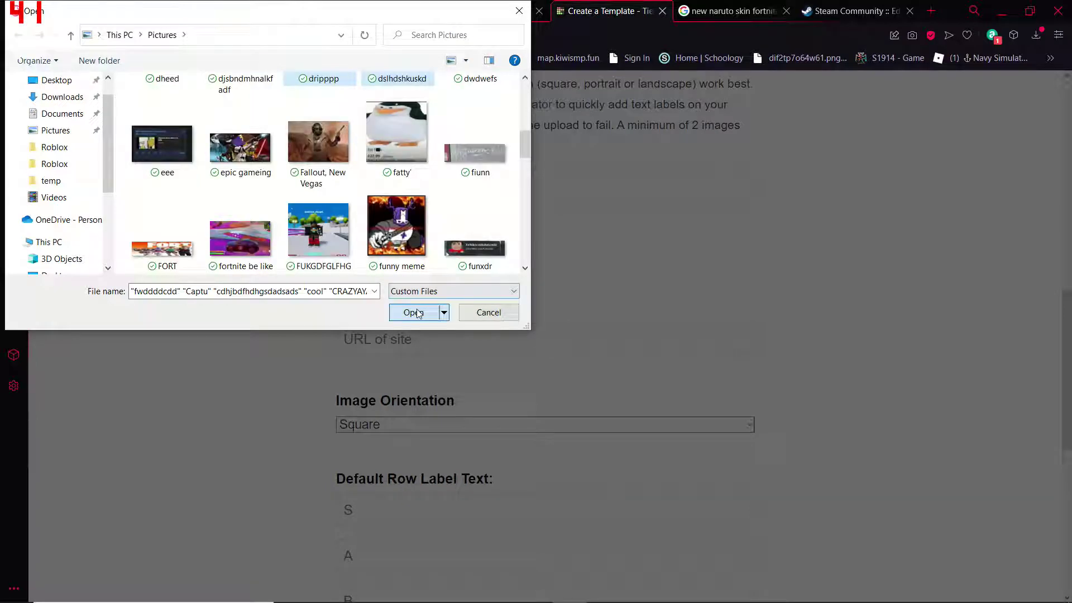
click(414, 312)
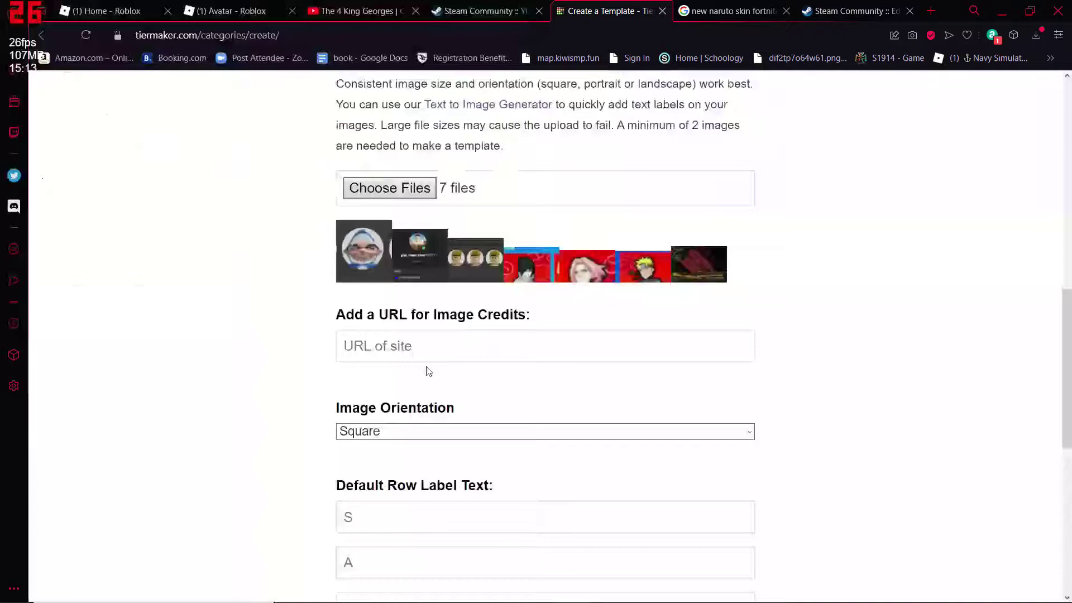
Review the remaining template fields and log in to TierMaker through Twitter to allow template creation
click(427, 353)
scroll(413, 375, down, 3)
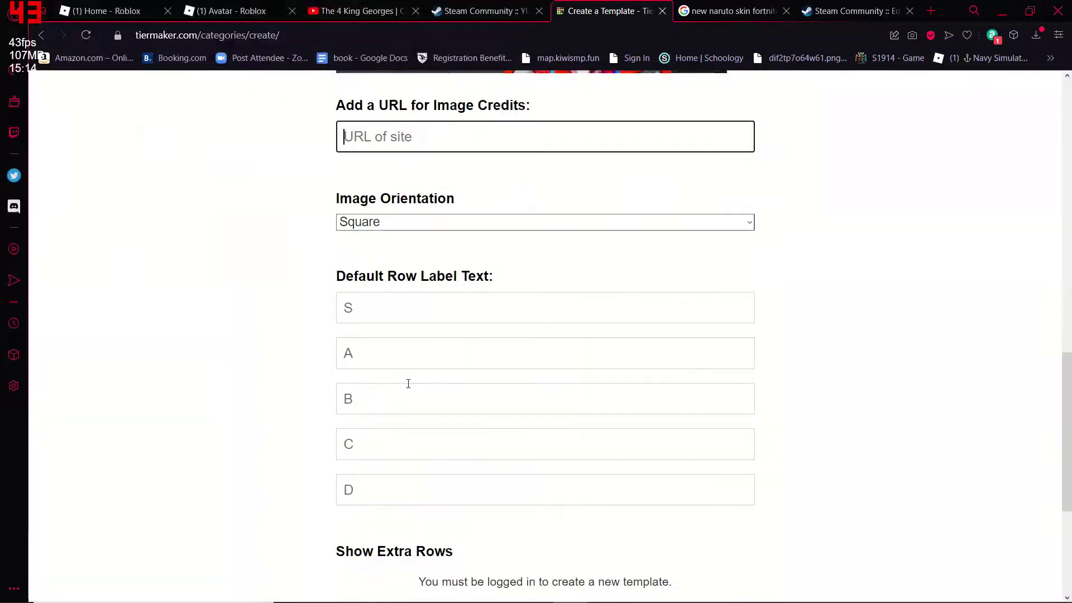
scroll(409, 384, down, 3)
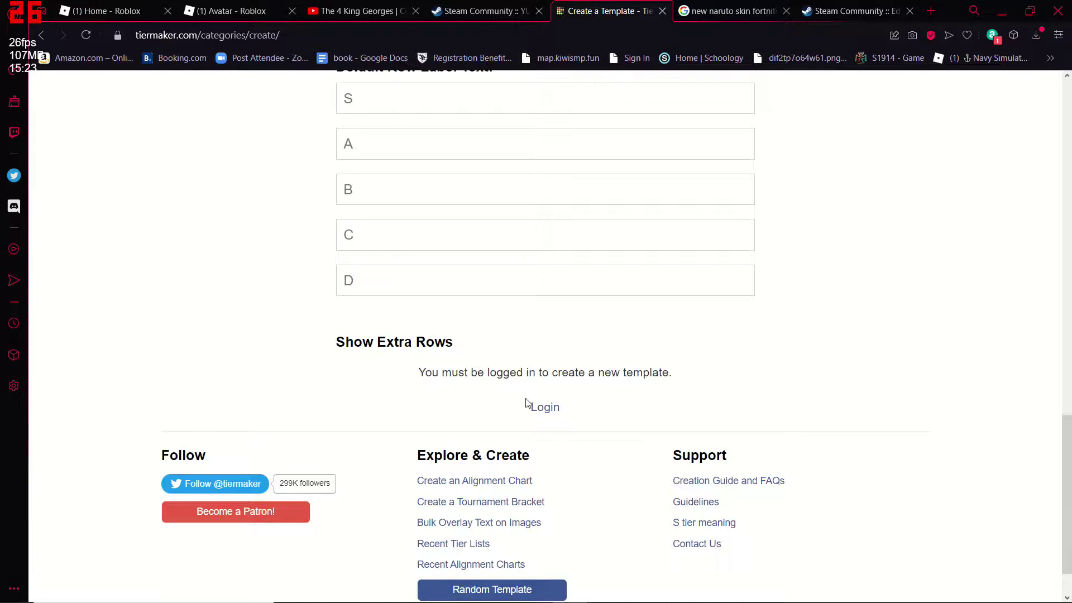
scroll(527, 403, up, 3)
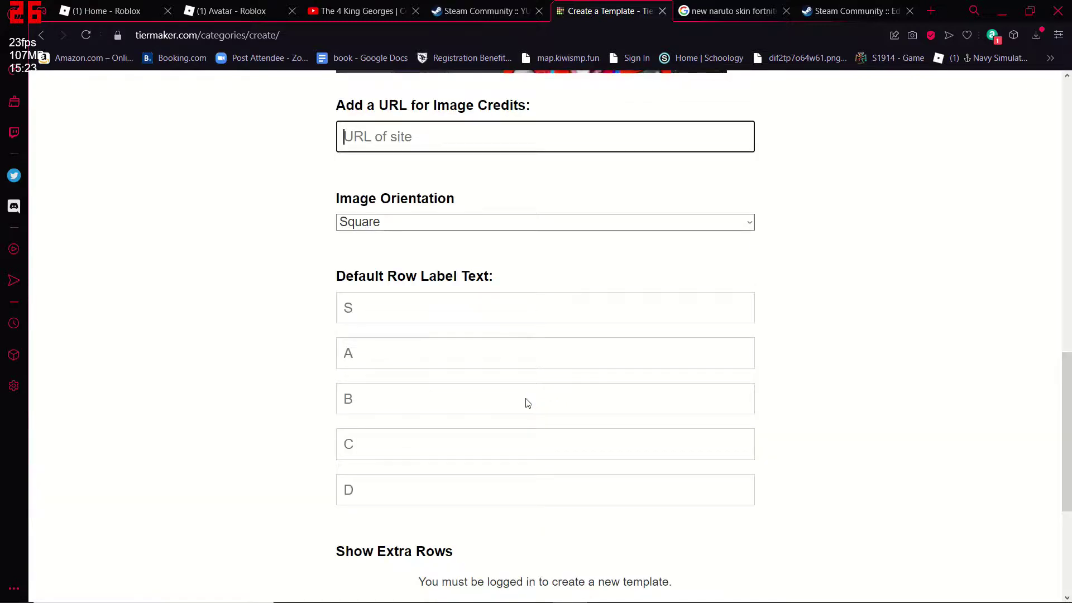
scroll(527, 403, down, 3)
click(541, 417)
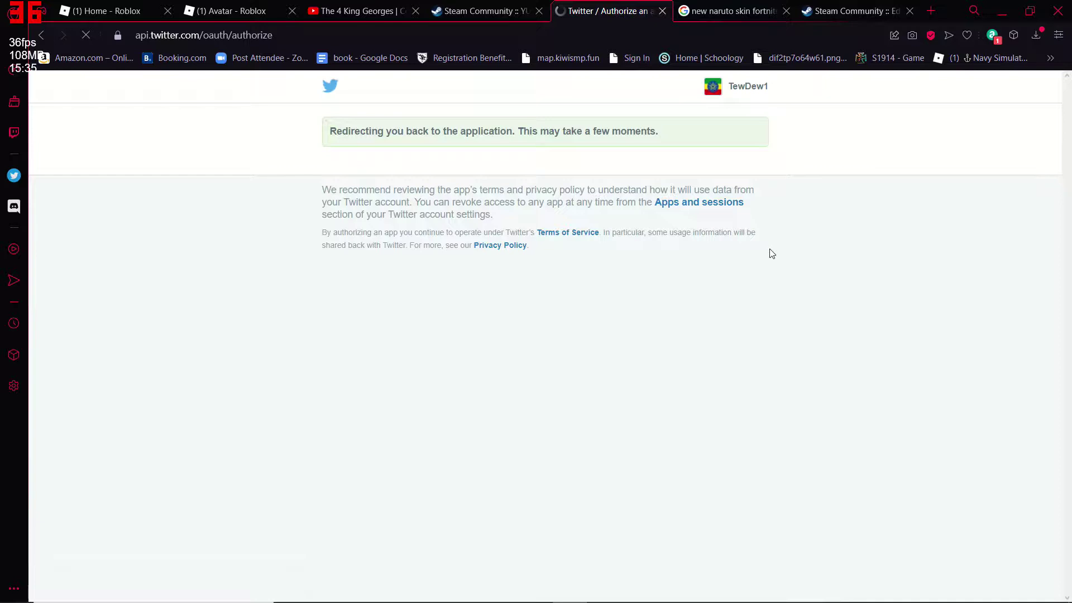
click(480, 11)
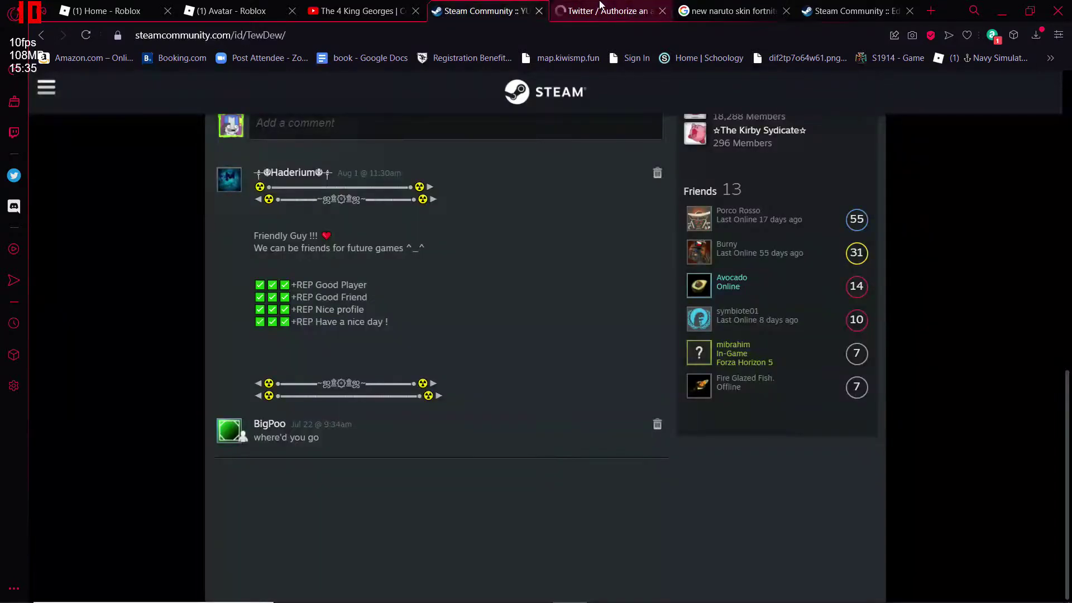
Return to TierMaker, start a new template and name it fefrfrffr
click(601, 11)
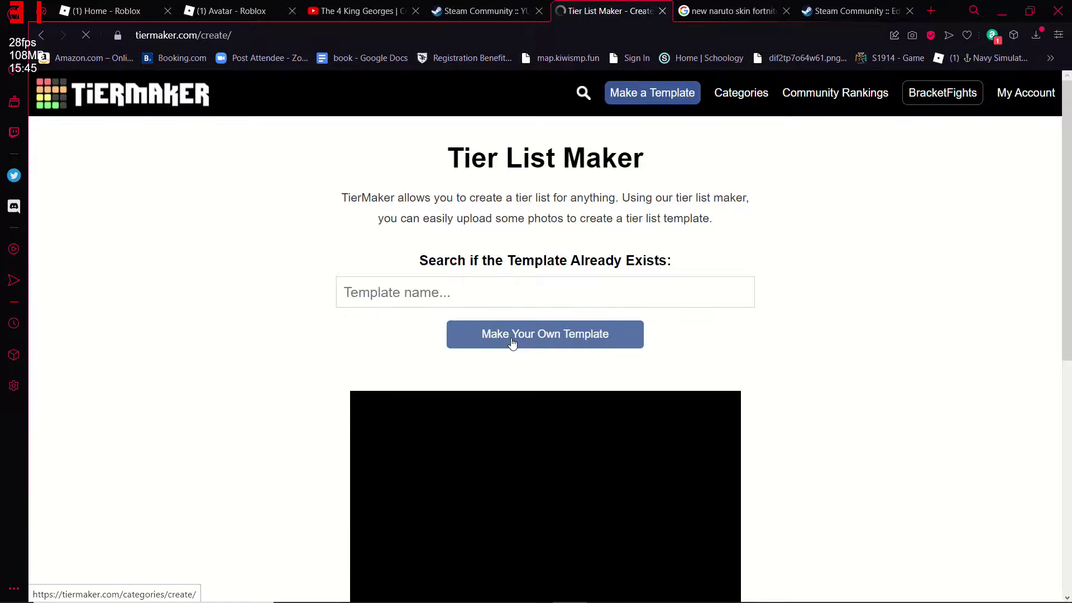
click(513, 343)
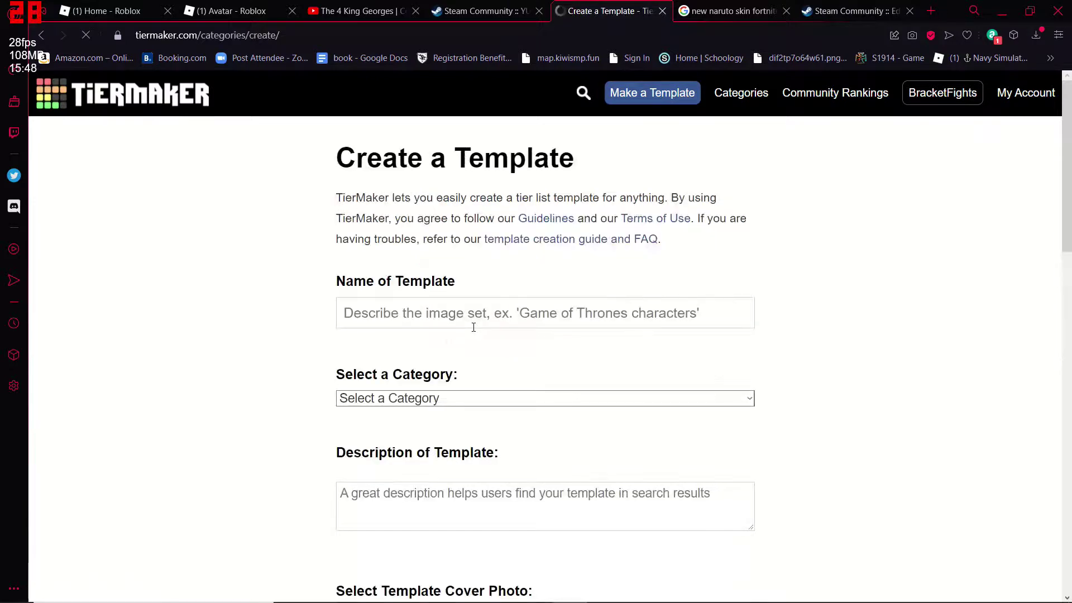
click(474, 328)
text(fefrfrffr)
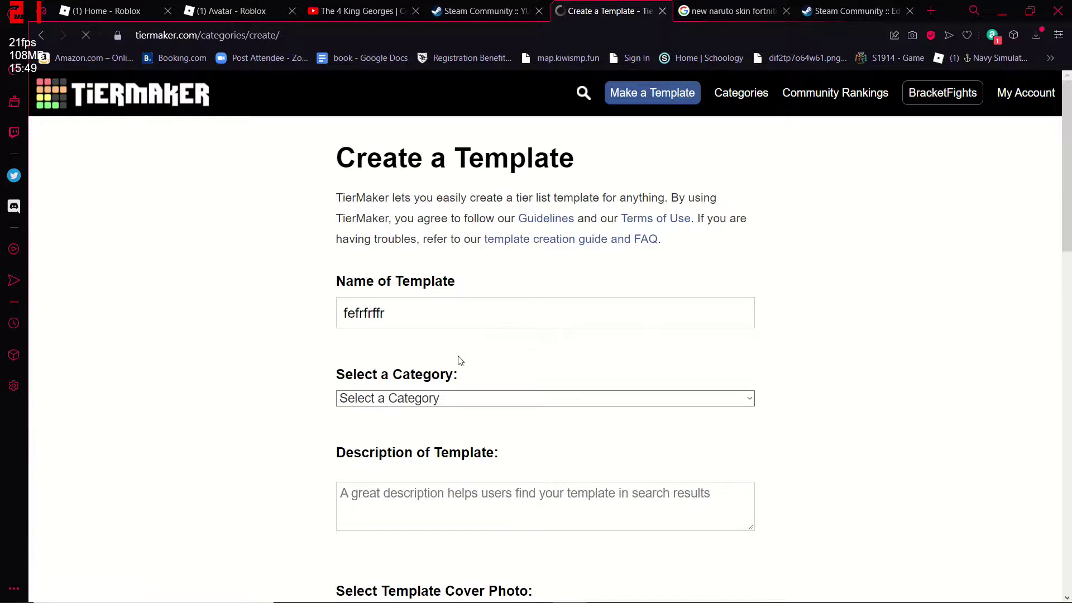
Set the template's category to Bleach Brave Souls and enter fffffr as its description
key(Tab)
text(bleach)
click(463, 498)
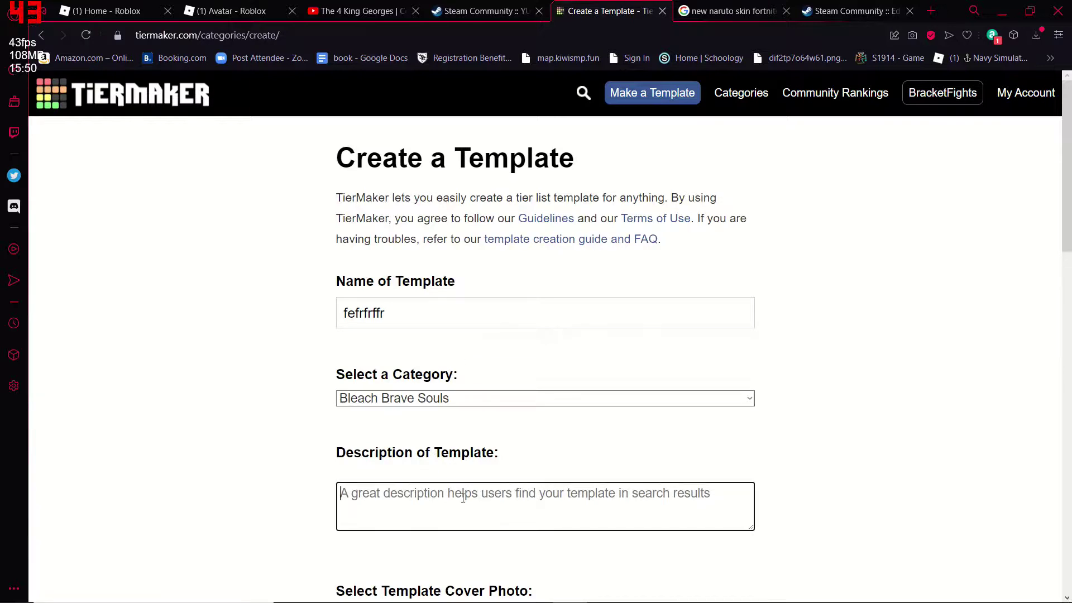
text(ff)
Select the pictures Captu, cdhjbdfhdhgsdadsads, CRAZYAYAYA and cool together for the template's image set
scroll(463, 498, down, 2)
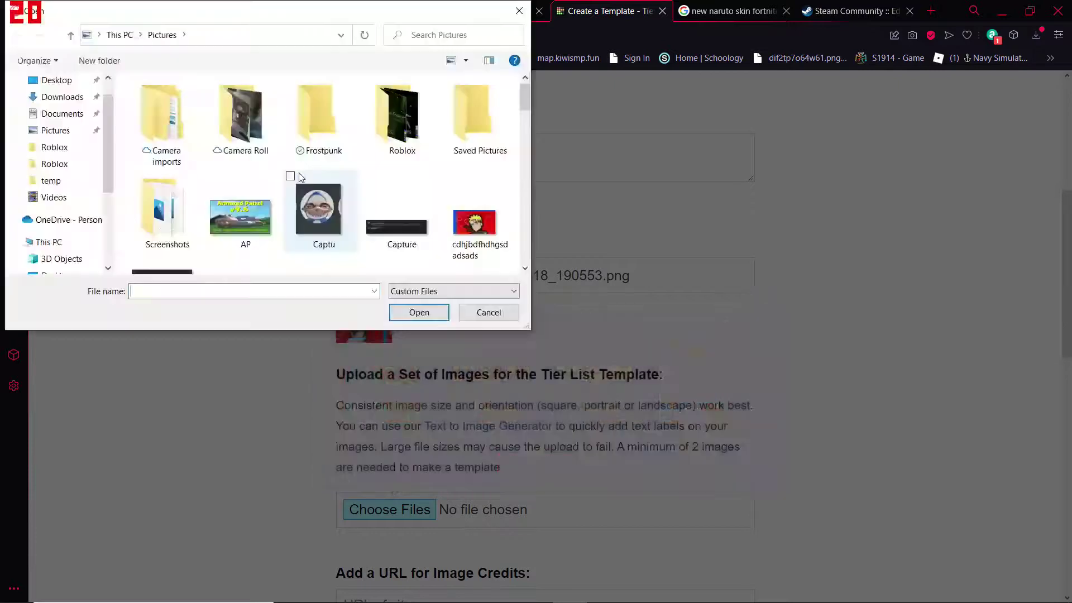
click(300, 177)
scroll(312, 192, down, 1)
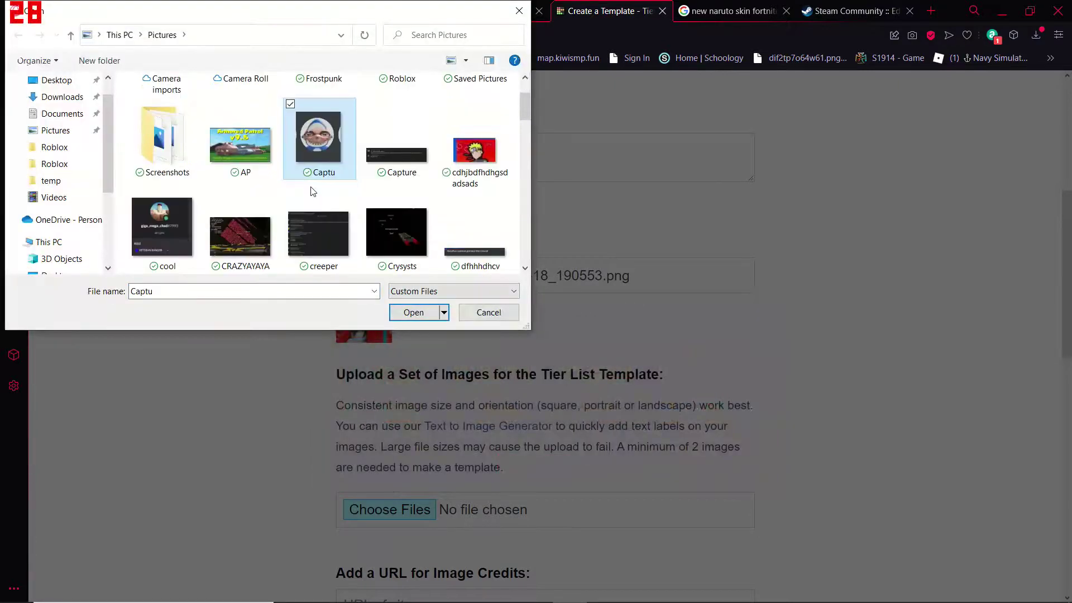
click(456, 108)
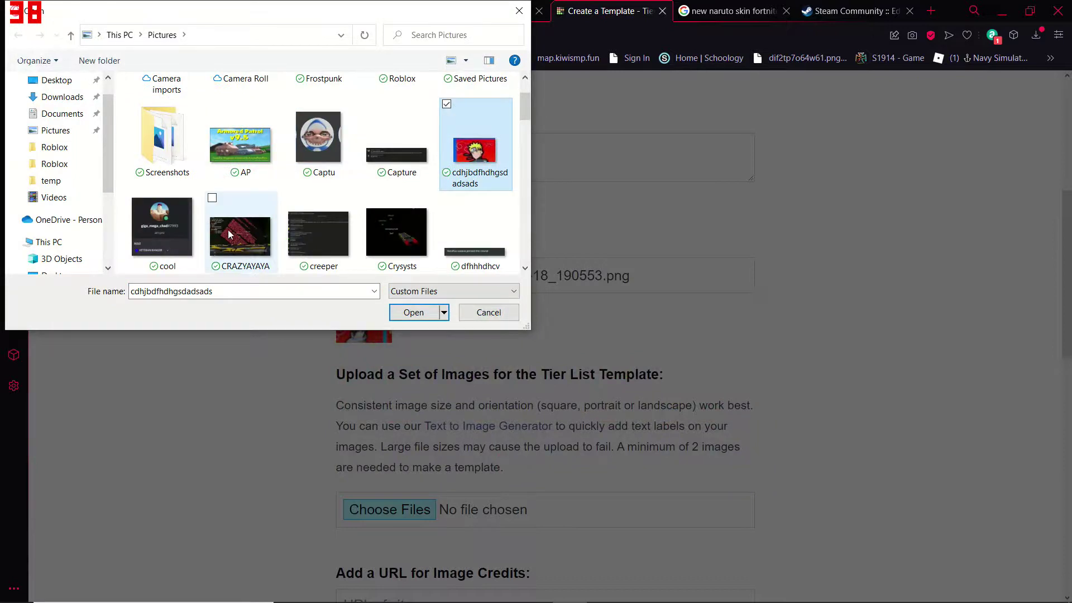
click(290, 106)
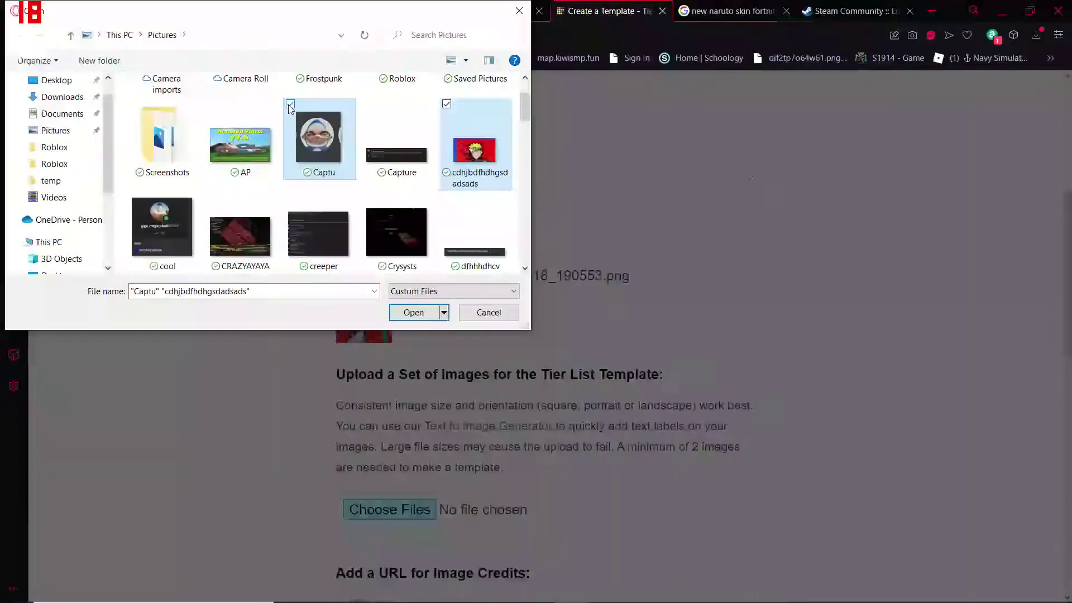
click(212, 197)
ctrl+click(163, 202)
Add the pictures dwdwefs, dslhdshkuskd and eee to the current file selection
scroll(291, 180, down, 2)
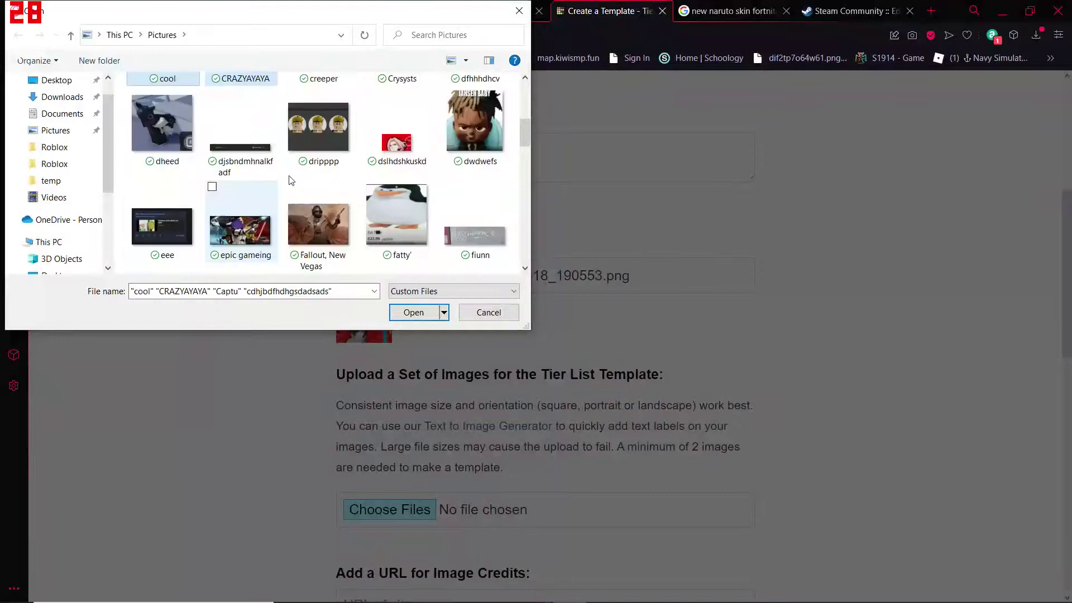
scroll(290, 180, up, 1)
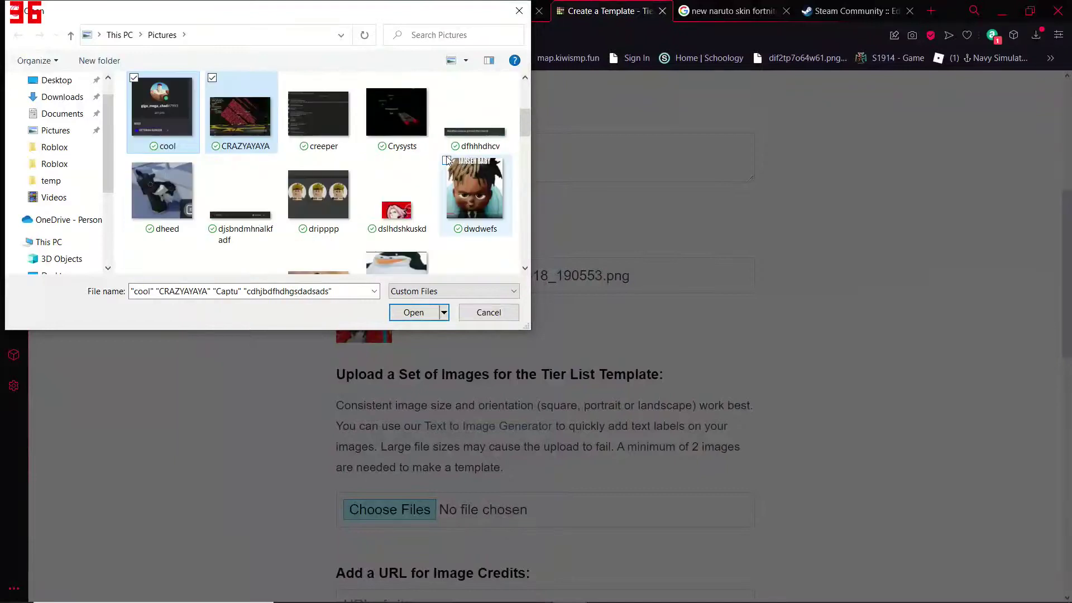
click(446, 161)
click(369, 161)
scroll(242, 207, down, 1)
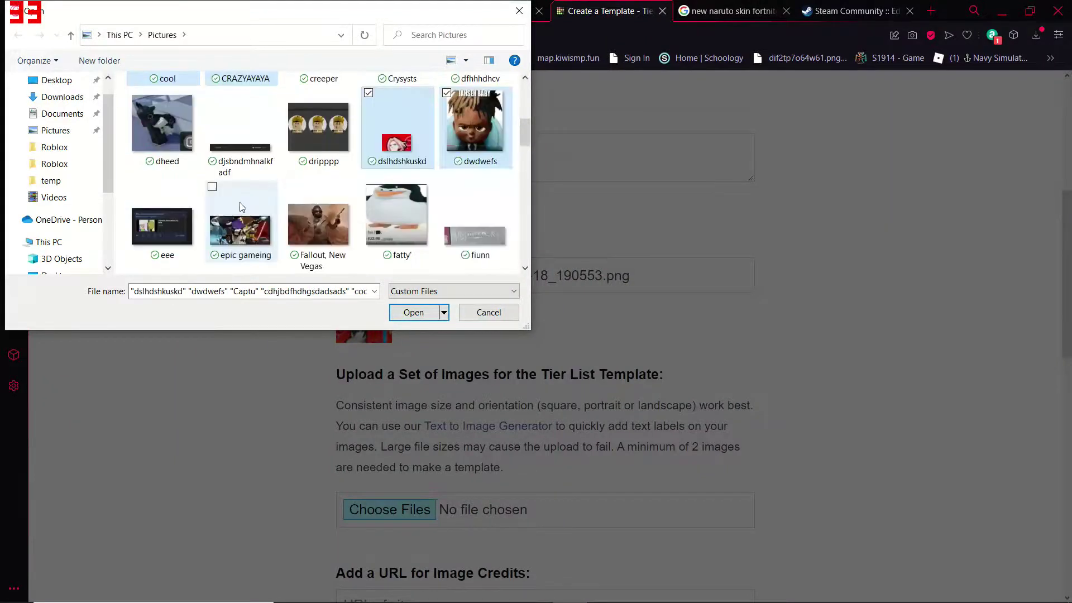
click(134, 104)
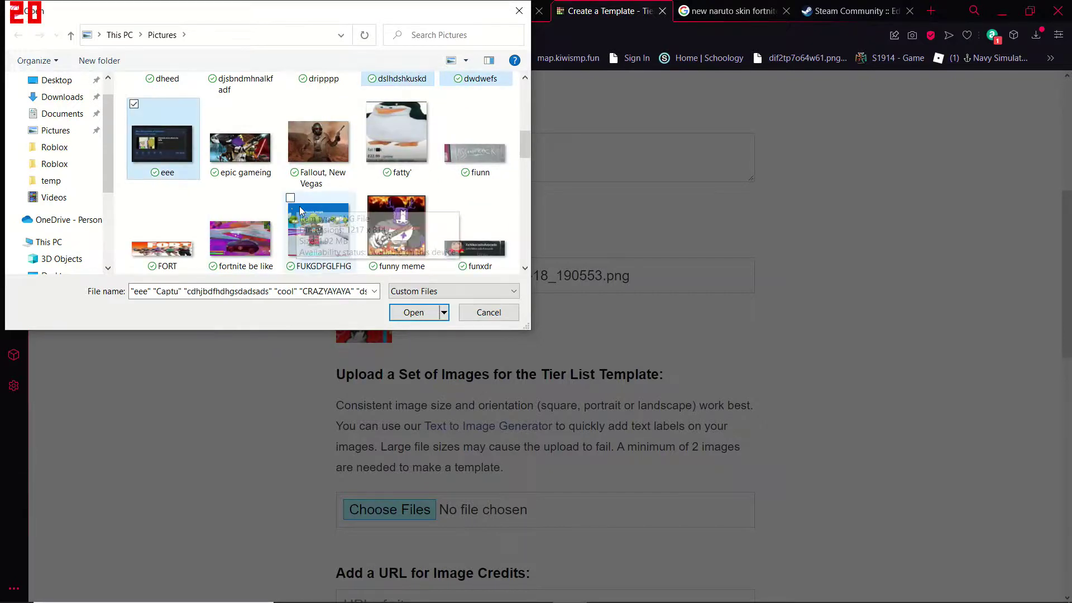
Look through the remaining pictures and add the Sasuke snip fwddddcdd to the selection
scroll(300, 206, down, 2)
scroll(336, 221, up, 3)
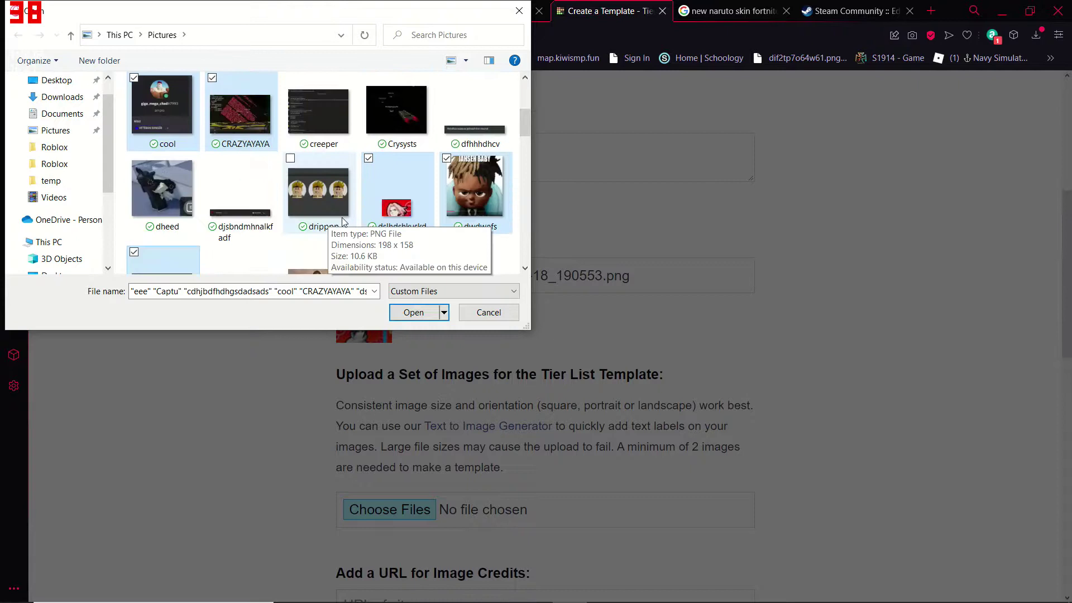
scroll(386, 190, down, 3)
scroll(424, 164, down, 2)
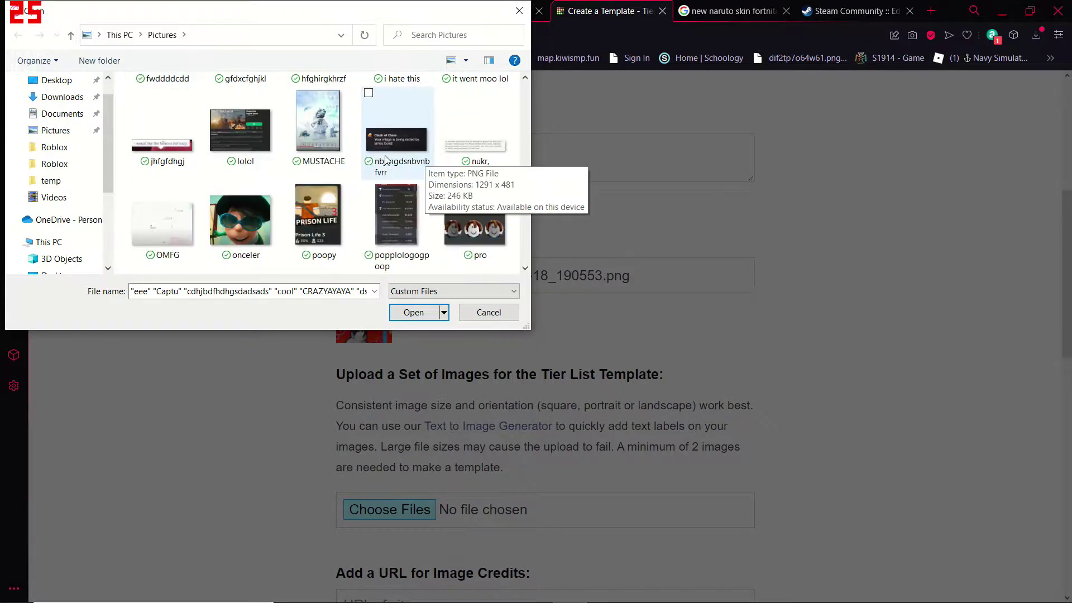
scroll(168, 95, up, 1)
ctrl+click(134, 95)
Add SHEESH to the selection and load all selected pictures into the template's image set
scroll(223, 190, down, 1)
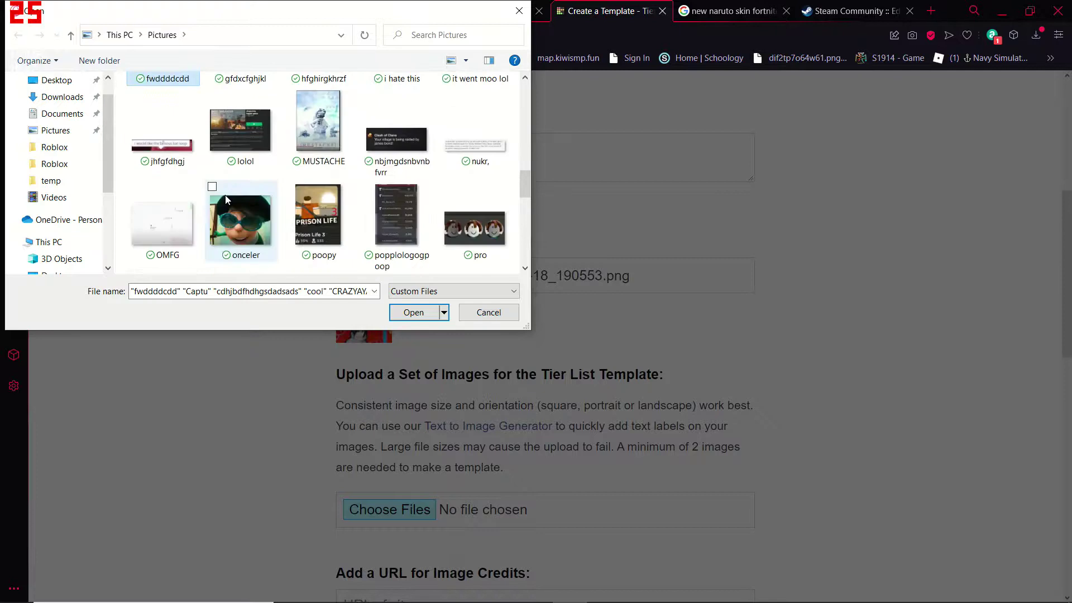
scroll(394, 229, down, 3)
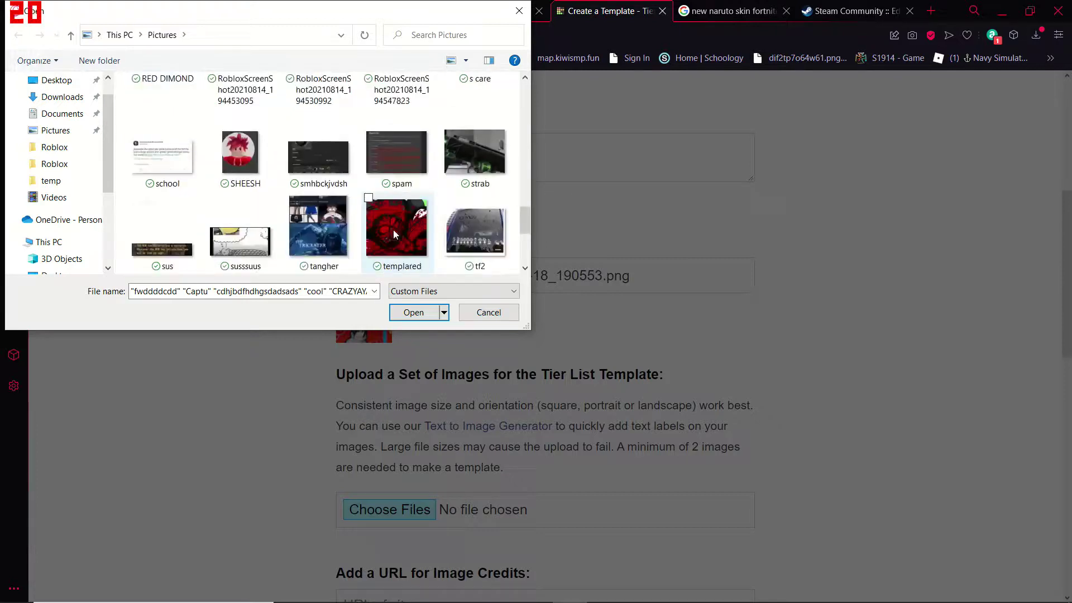
click(212, 117)
scroll(303, 196, down, 2)
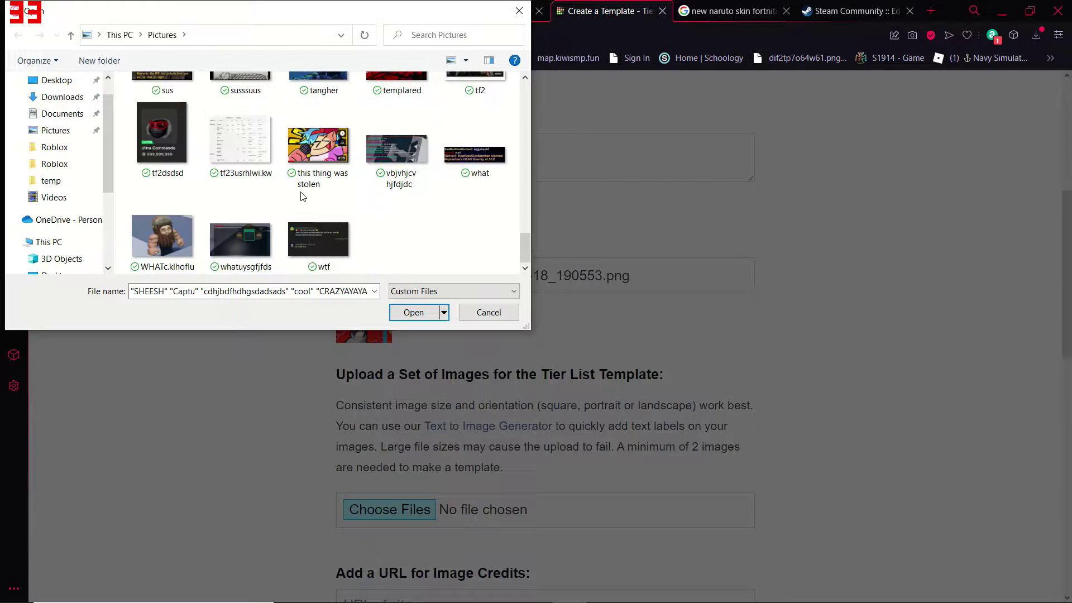
scroll(303, 196, up, 1)
scroll(301, 196, up, 10)
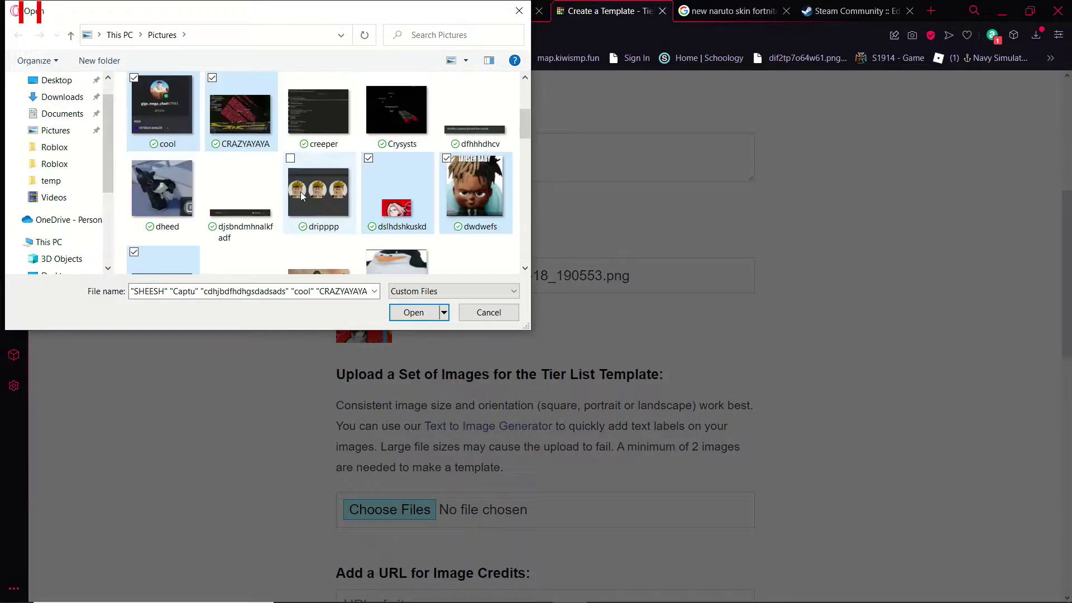
click(414, 313)
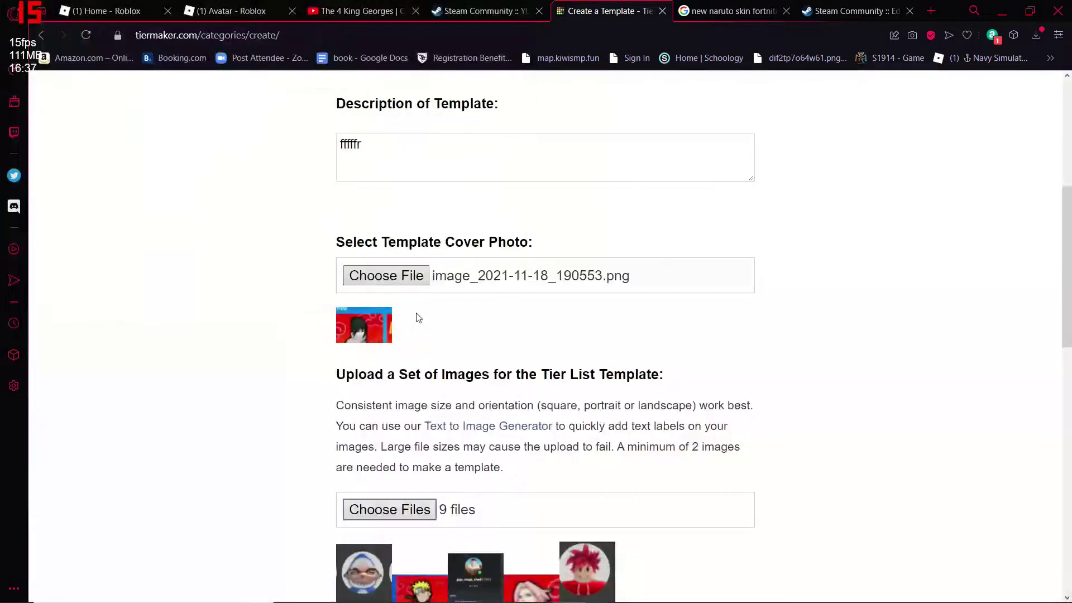
Submit the template with the default square orientation and S to D row labels
scroll(407, 438, down, 5)
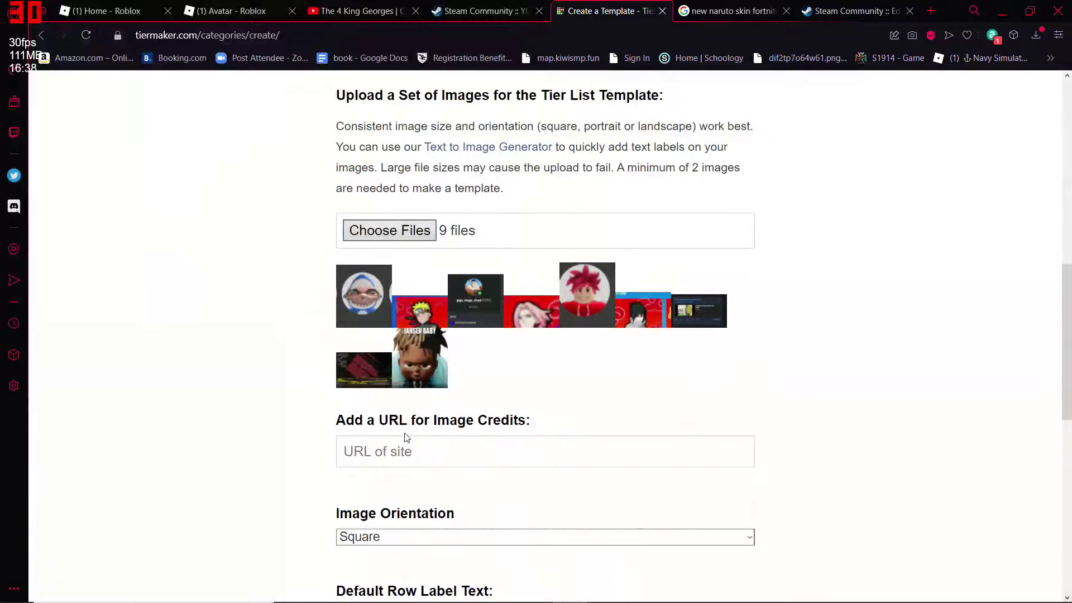
scroll(407, 437, down, 9)
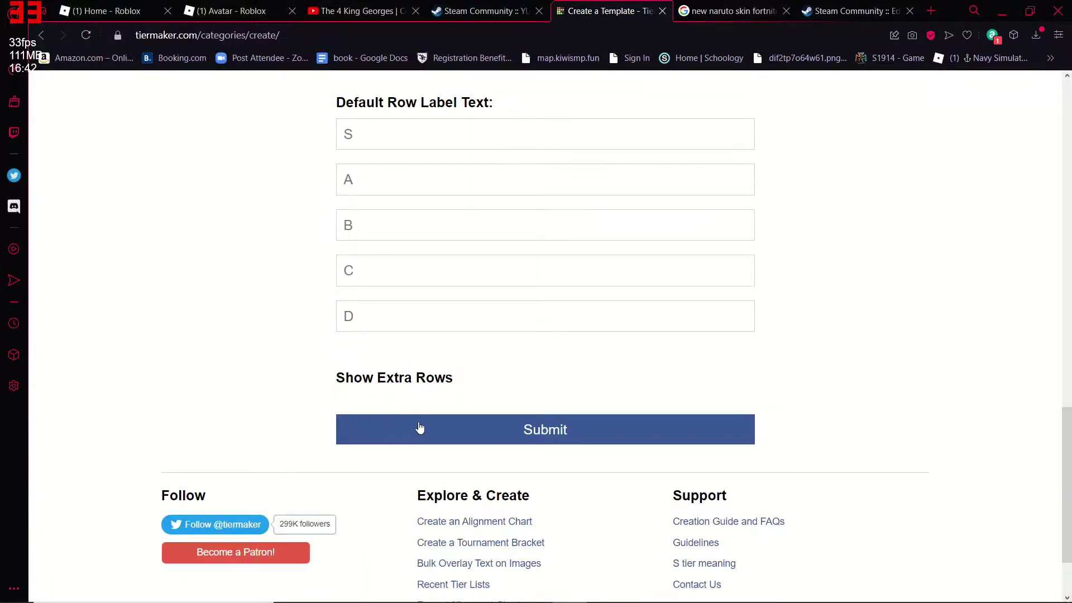
click(420, 428)
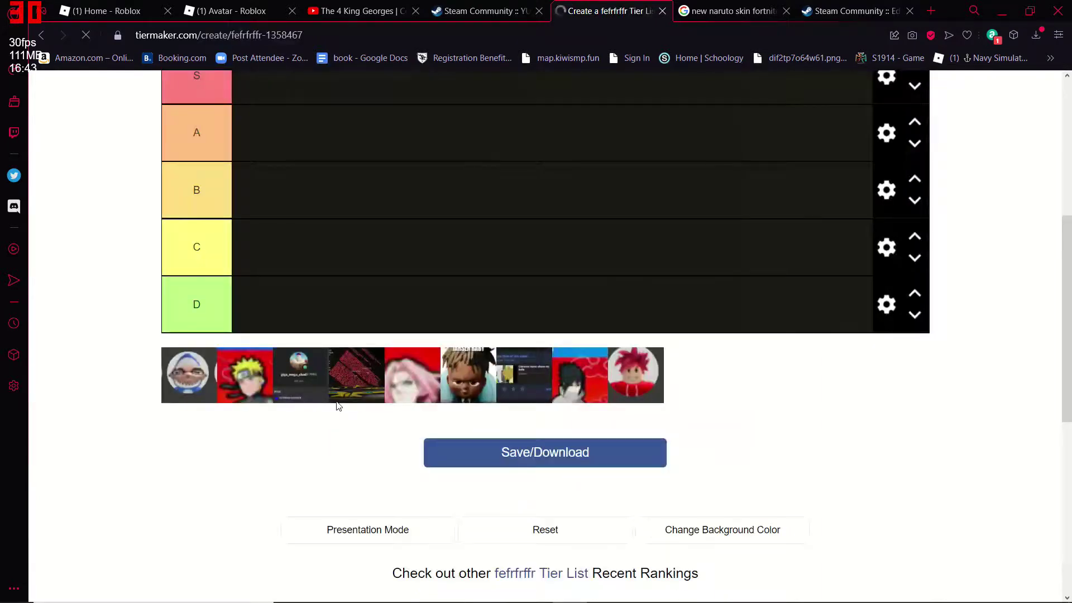
Rank the six non-Naruto pictures in the S row, Sasuke in C, and Naruto and Sakura in D
drag(189, 374, 265, 195)
scroll(265, 195, up, 3)
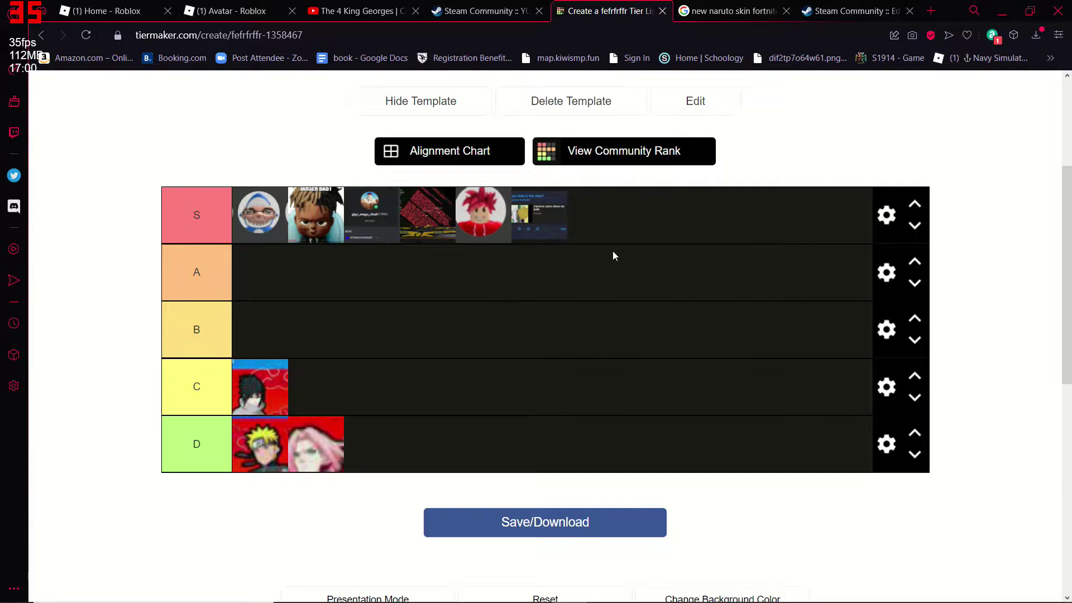
scroll(612, 250, down, 1)
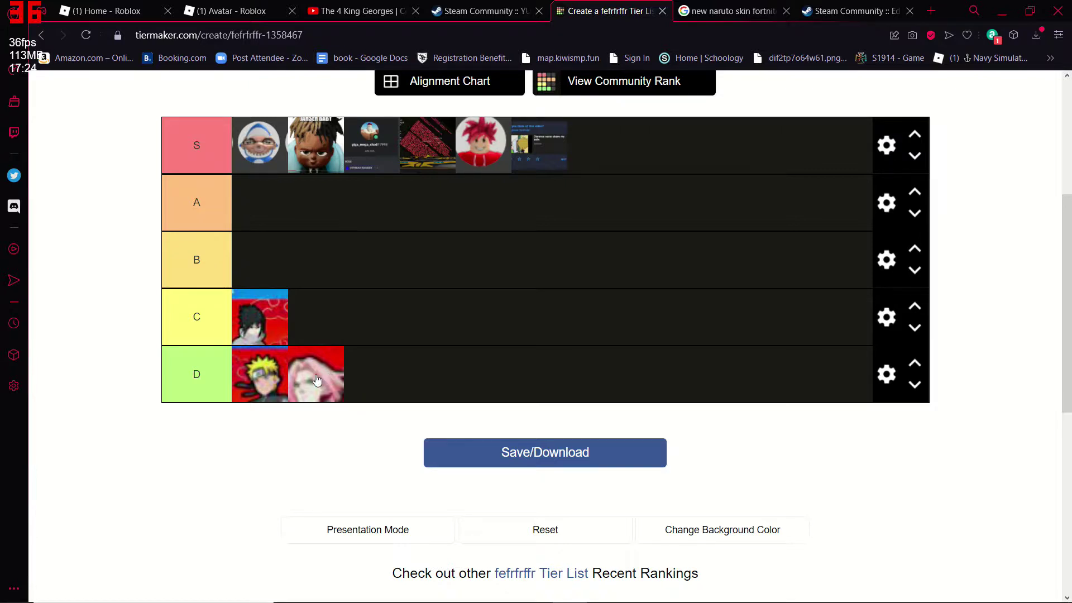
drag(338, 384, 232, 516)
Change the D row's label text to "zero 2 gay shitty"
click(887, 375)
click(458, 189)
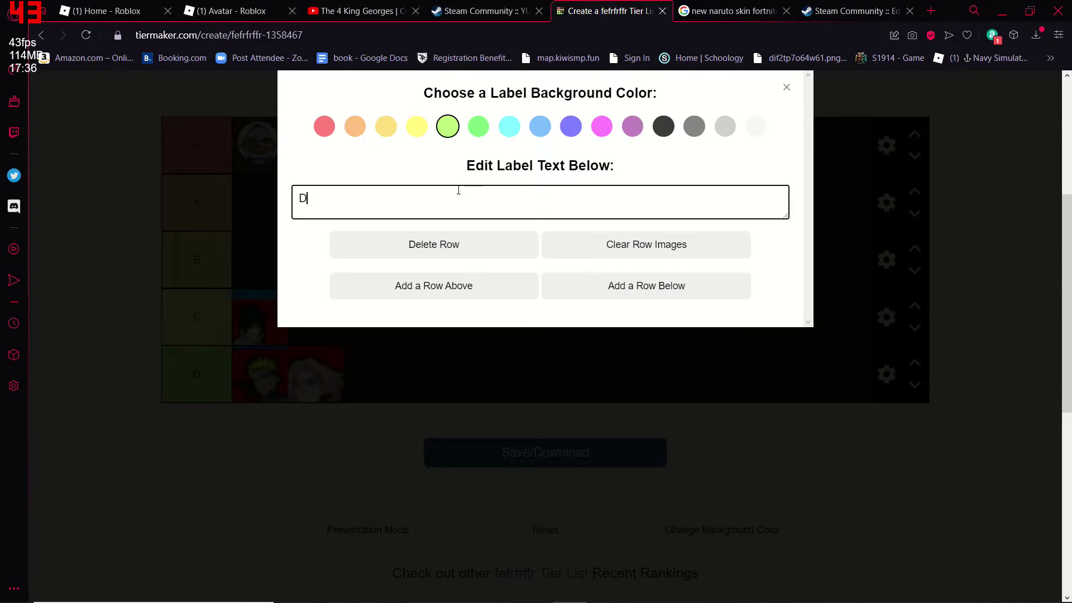
key(BackSpace)
text(zer)
text(o two)
key(BackSpace)
key(BackSpace)
key(BackSpace)
text(2 gay shitty)
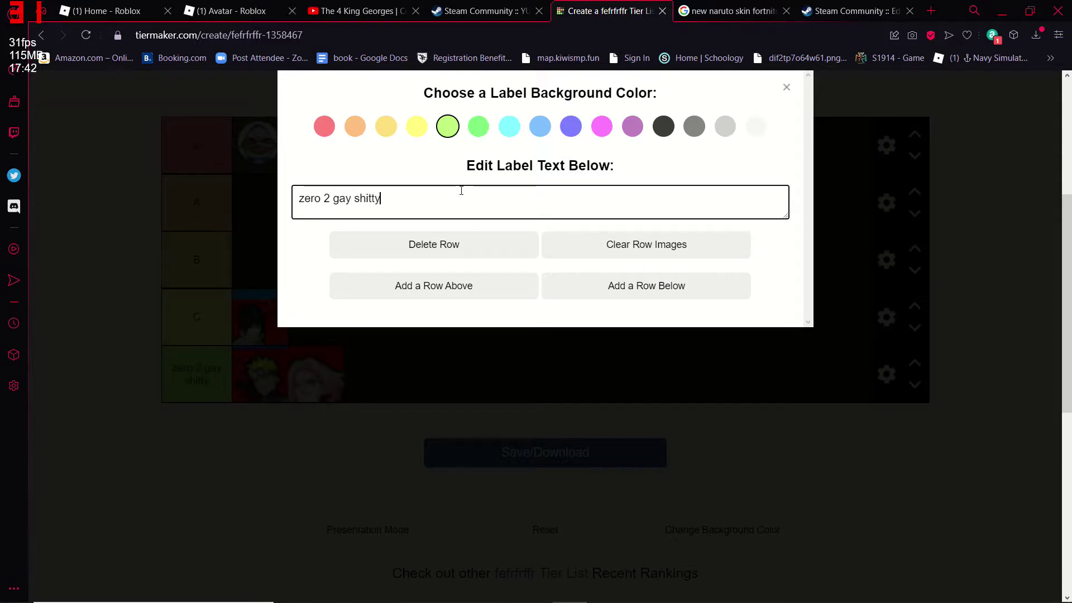
key(Return)
Set the renamed row's label background to light grey and move the Naruto picture up to the C row
click(726, 126)
click(726, 126)
drag(259, 374, 309, 314)
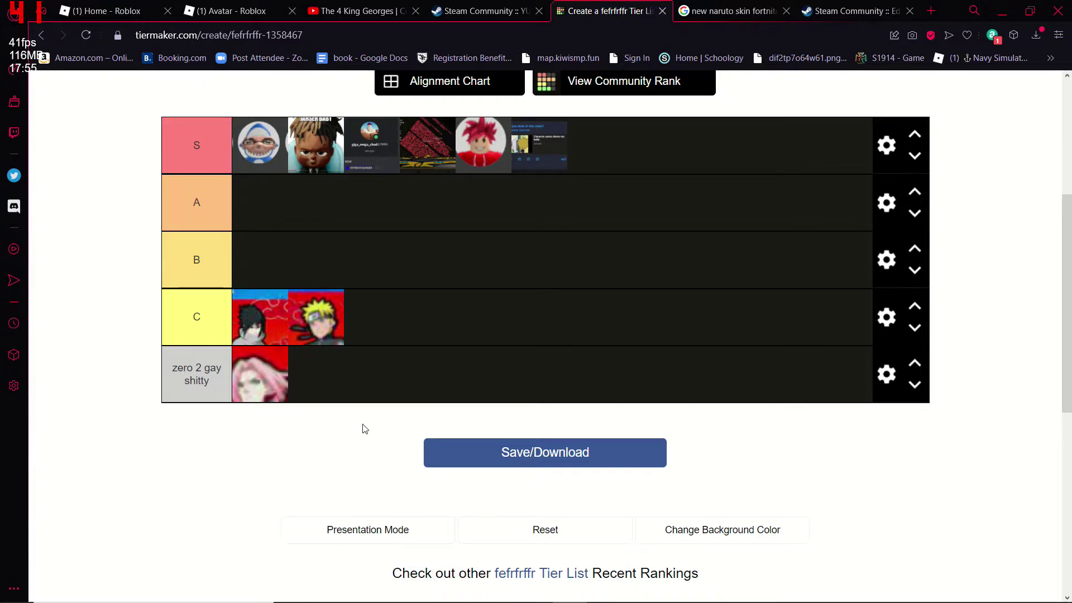
Save the tier list with the title "bf bgfbgfbgf" and the description "fvbf"
click(477, 458)
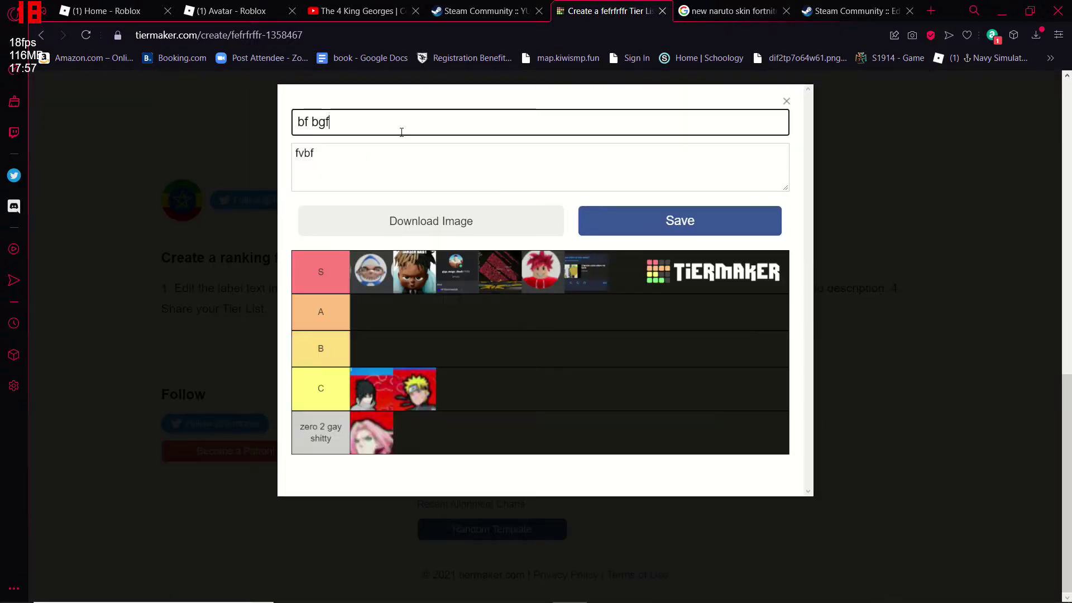
text(bgfbgfbgf)
click(611, 216)
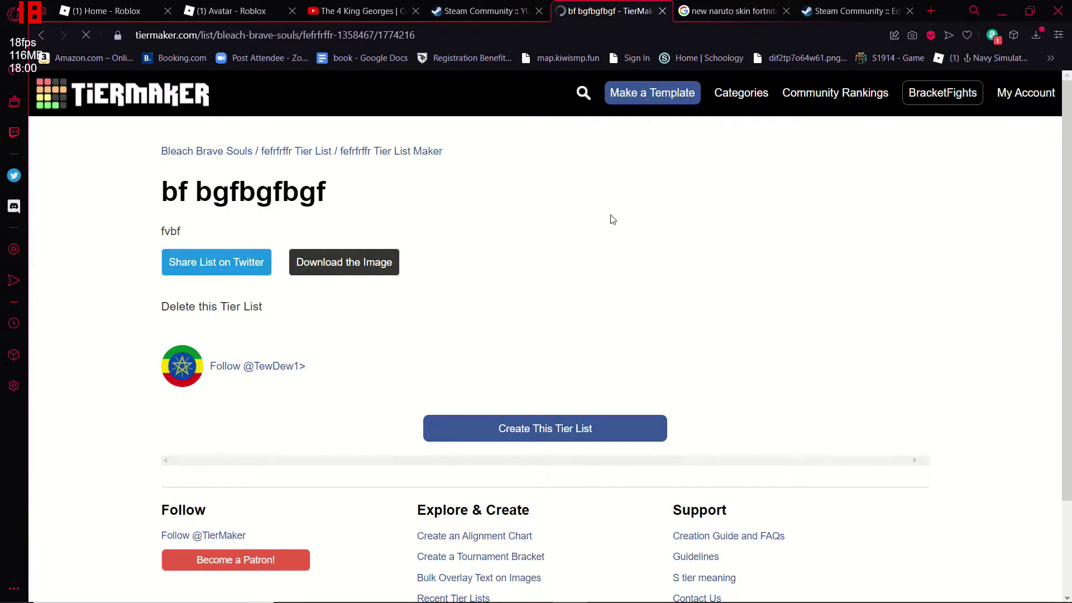
Save the published tier list page as a PDF
scroll(613, 220, down, 2)
right_click(425, 239)
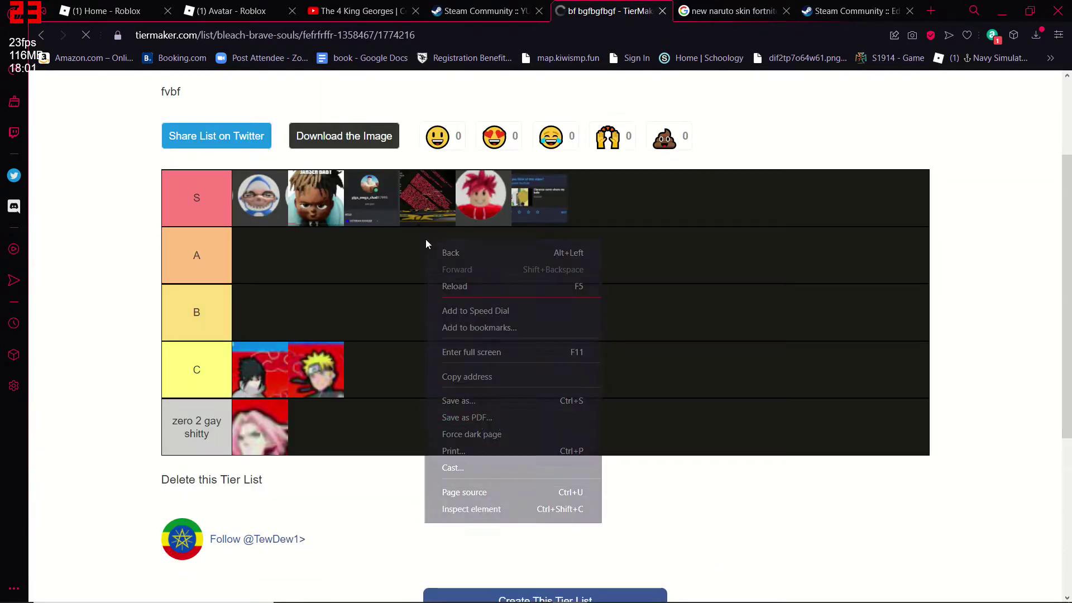
click(478, 421)
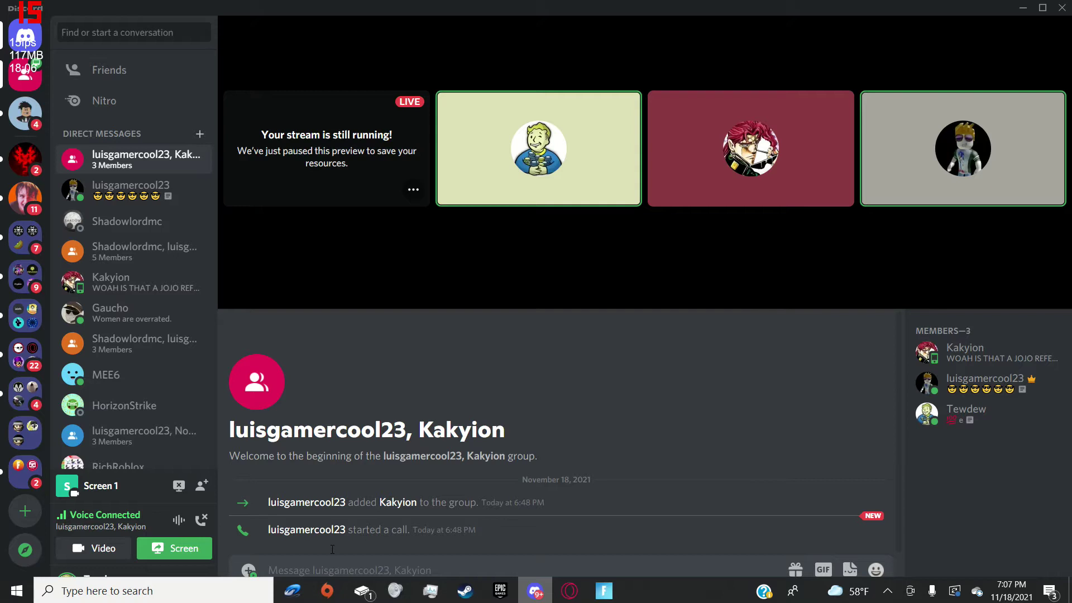
Switch to Discord and open the attachment options in the current group chat
click(254, 565)
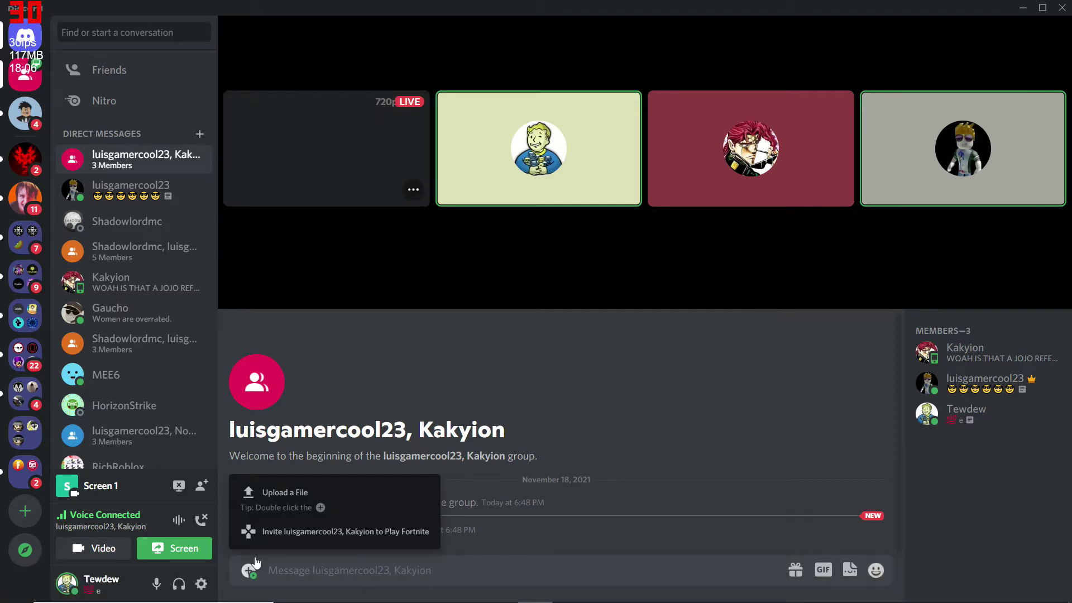